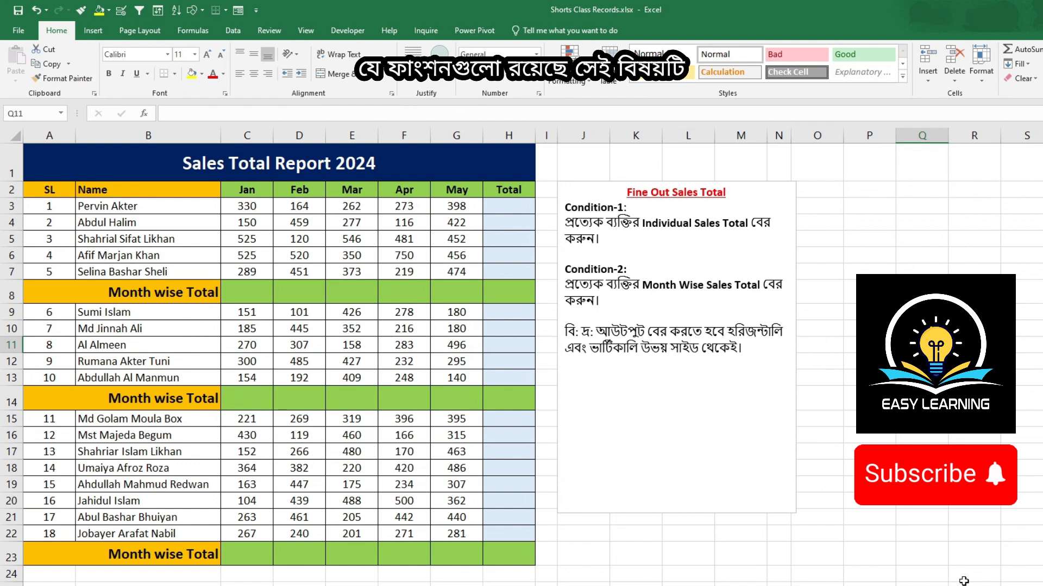
Step: Examine the sales table's three name groups, month columns, total rows and the task conditions in the text box
mouse_move(90, 168)
mouse_down()
mouse_move(307, 268)
mouse_move(490, 545)
mouse_up()
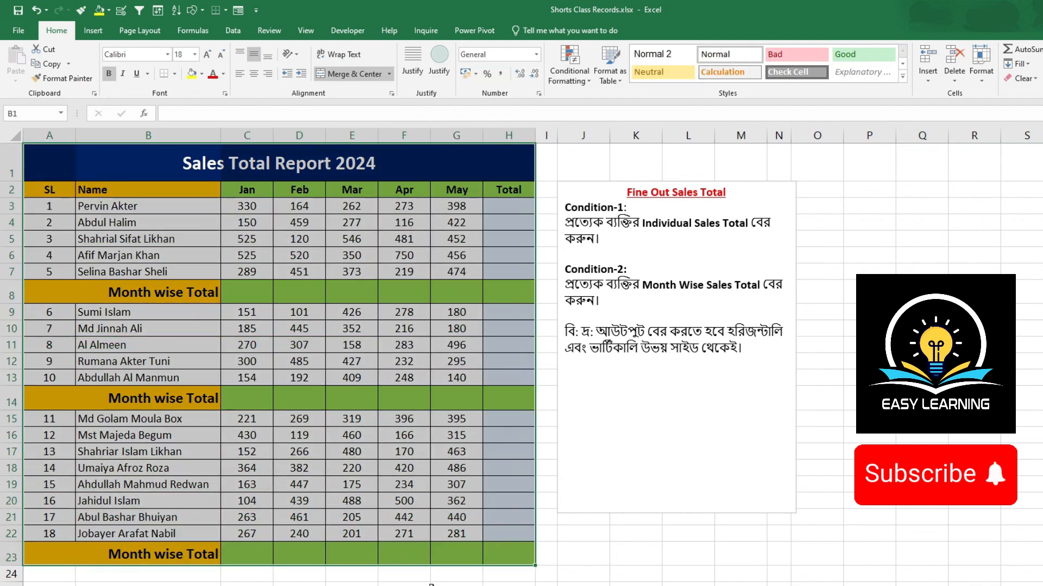
click(455, 584)
drag(157, 191, 158, 269)
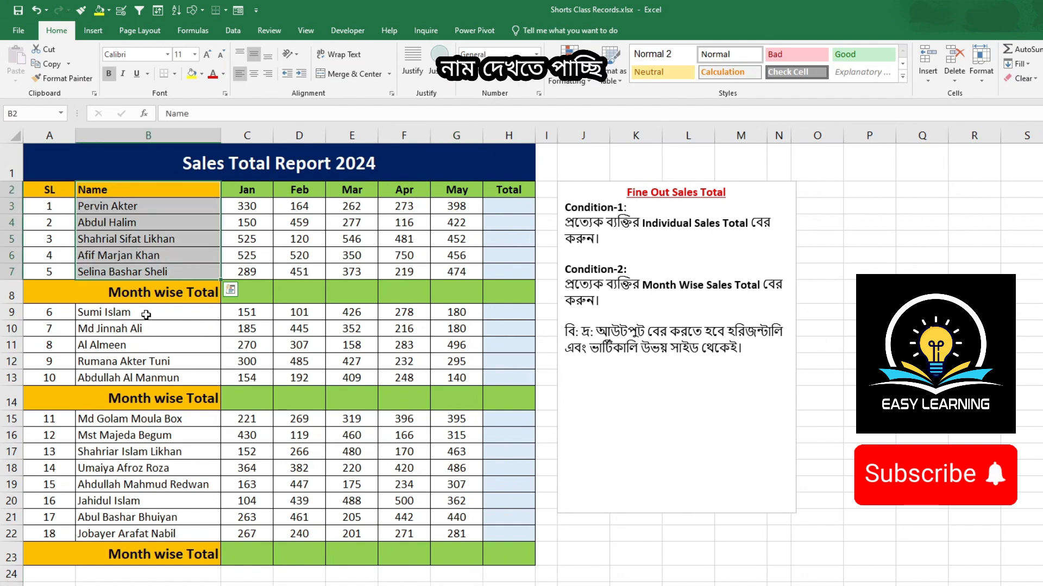
drag(146, 315, 147, 381)
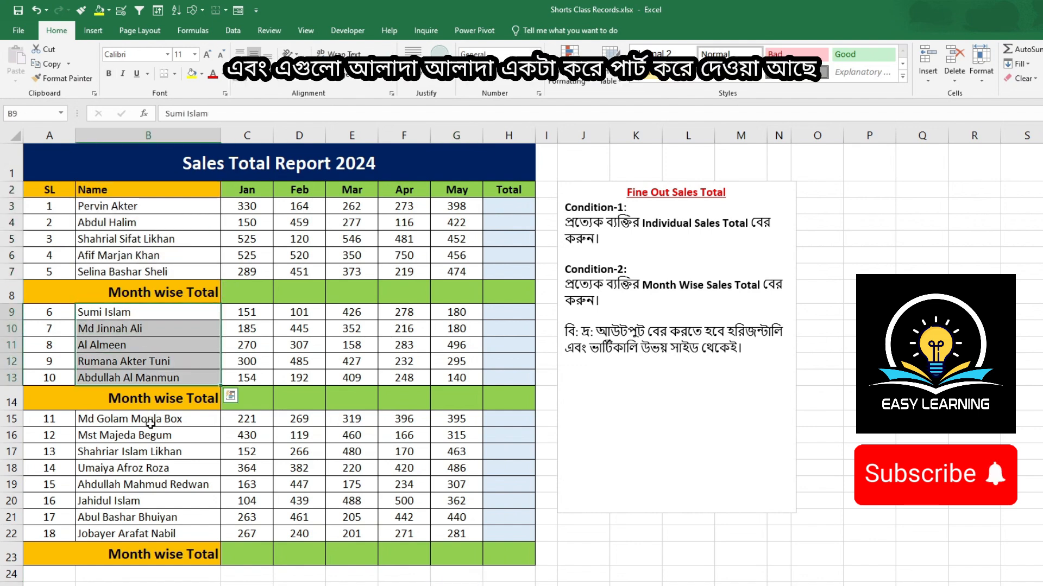
drag(150, 419, 168, 535)
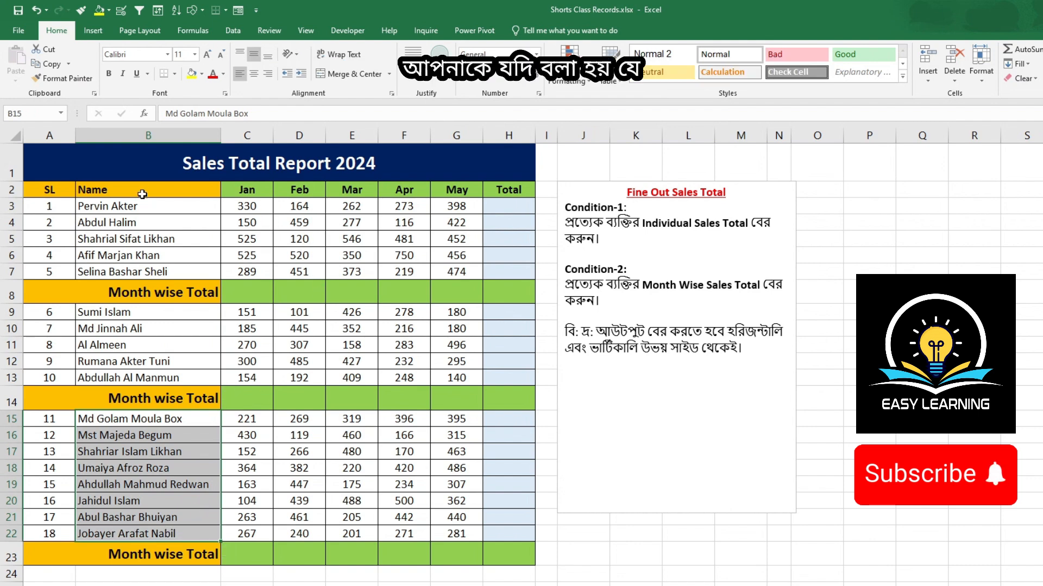
drag(142, 194, 209, 271)
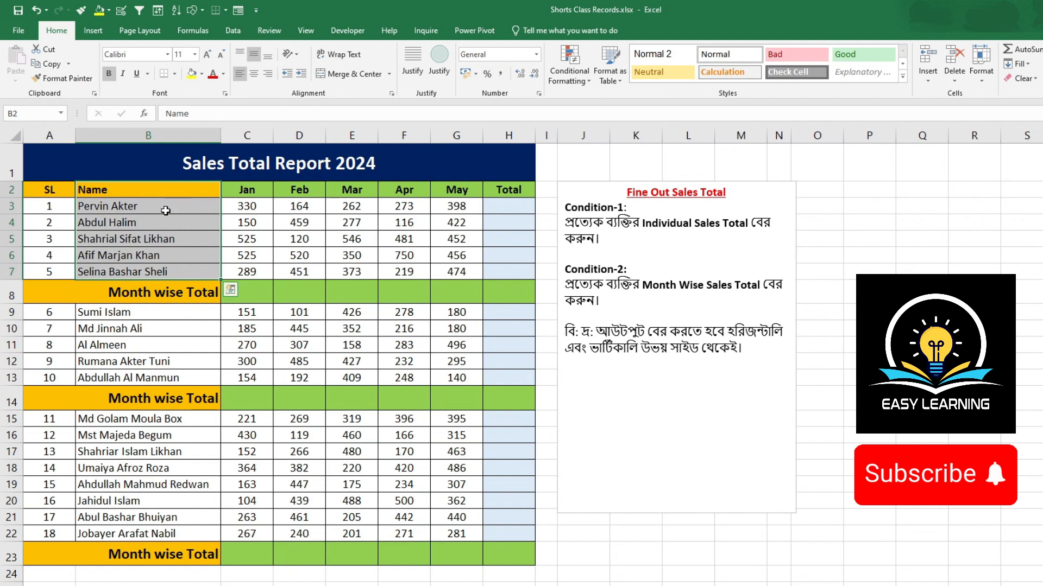
click(192, 206)
drag(192, 206, 481, 277)
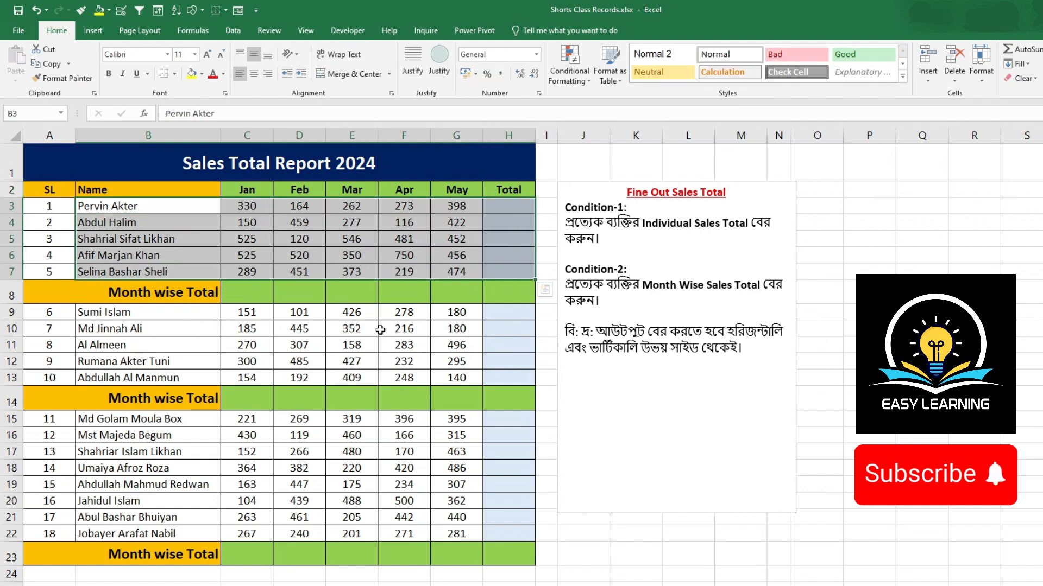
drag(260, 188, 496, 221)
click(489, 296)
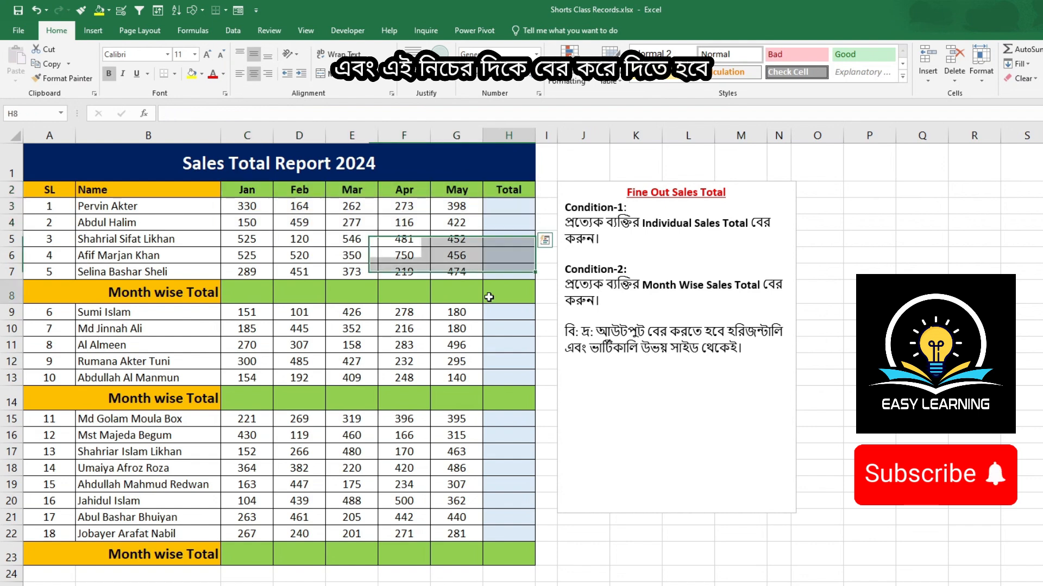
drag(249, 298, 513, 292)
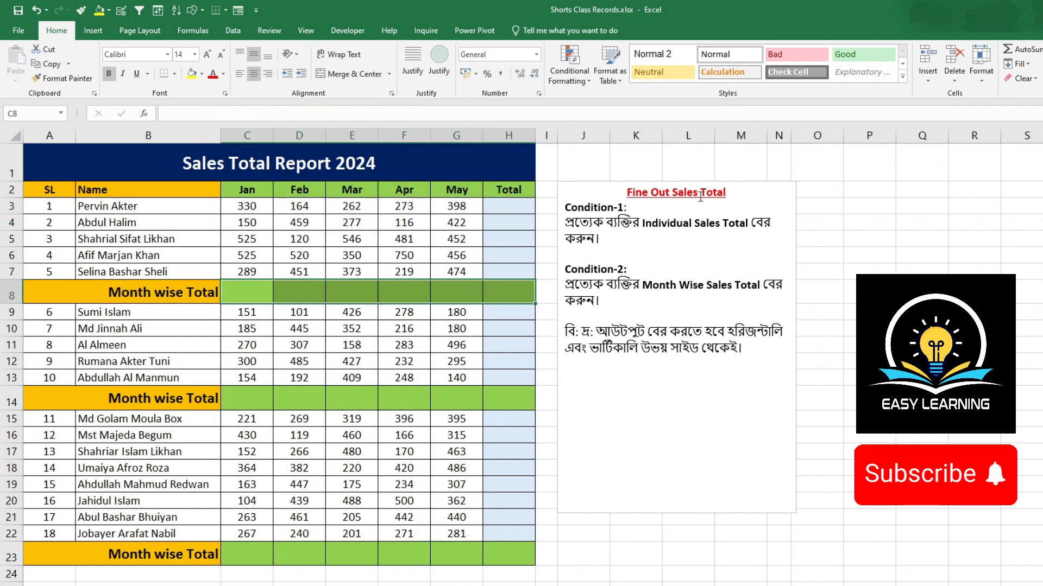
click(670, 223)
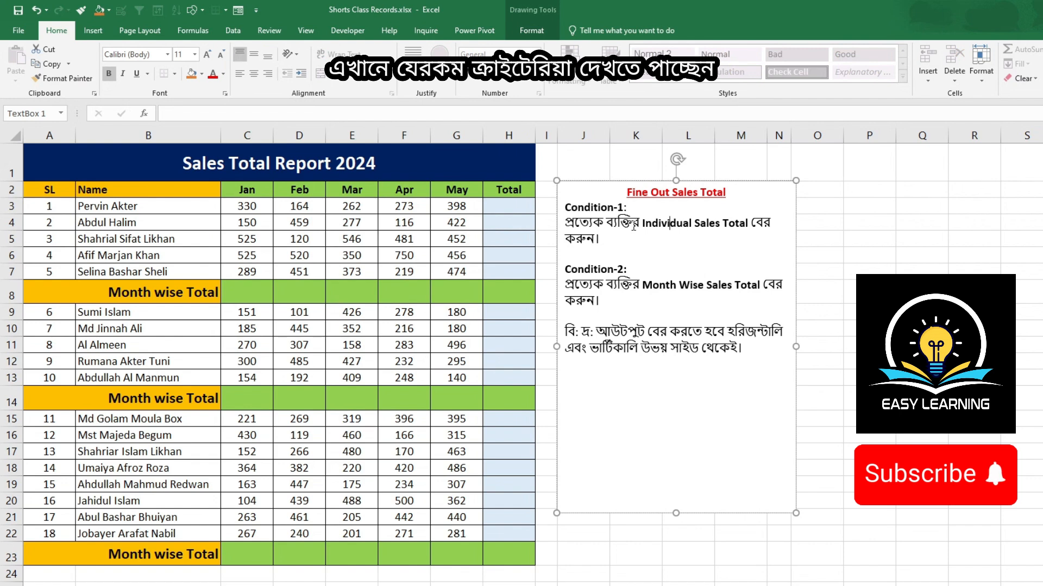
click(609, 252)
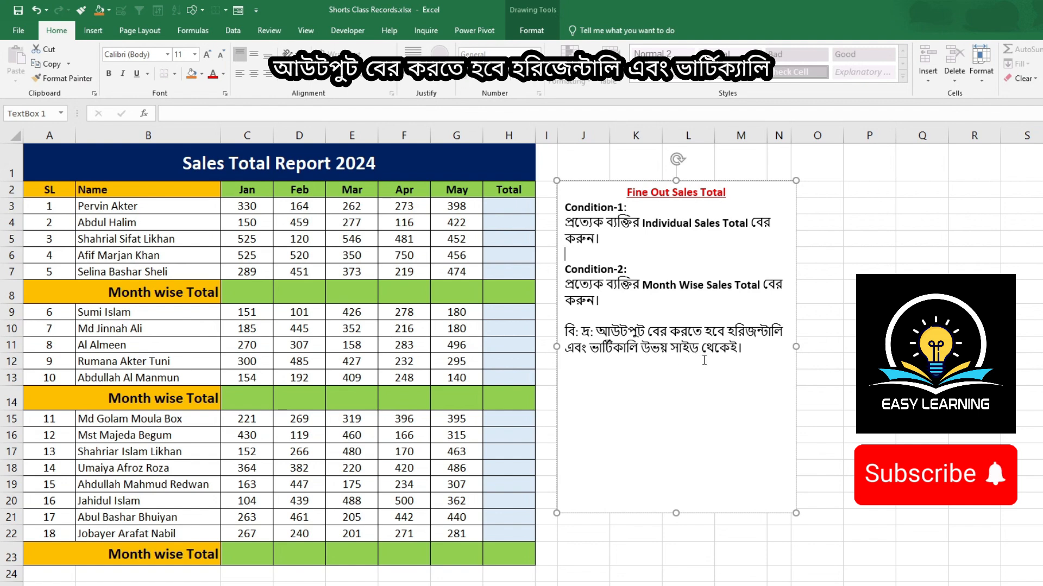
Step: Enter =SUM(C3:C7) in C8 for the first group's month-wise total and fill it across row 8 through column H
click(249, 288)
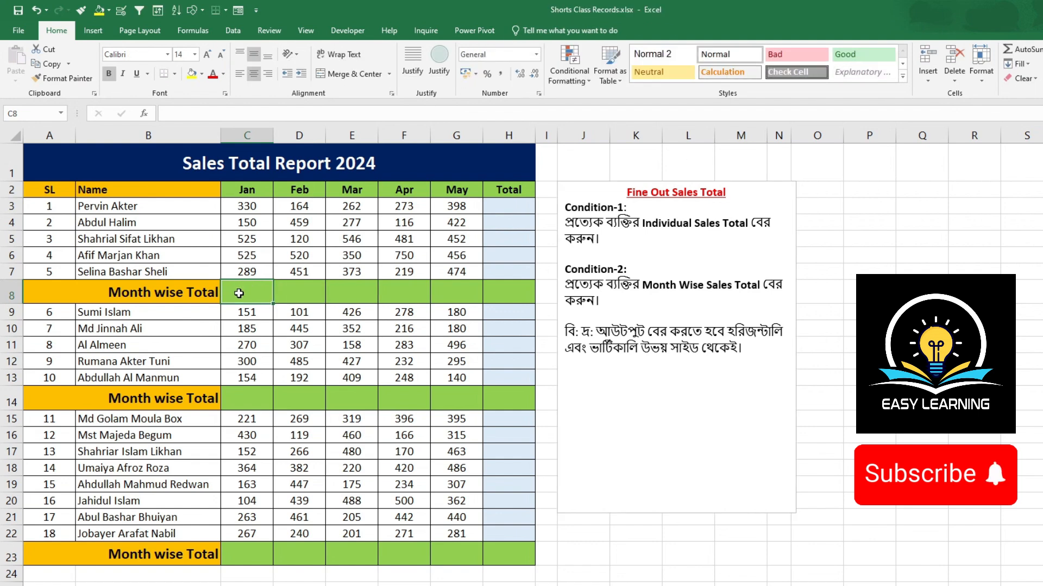
text(=)
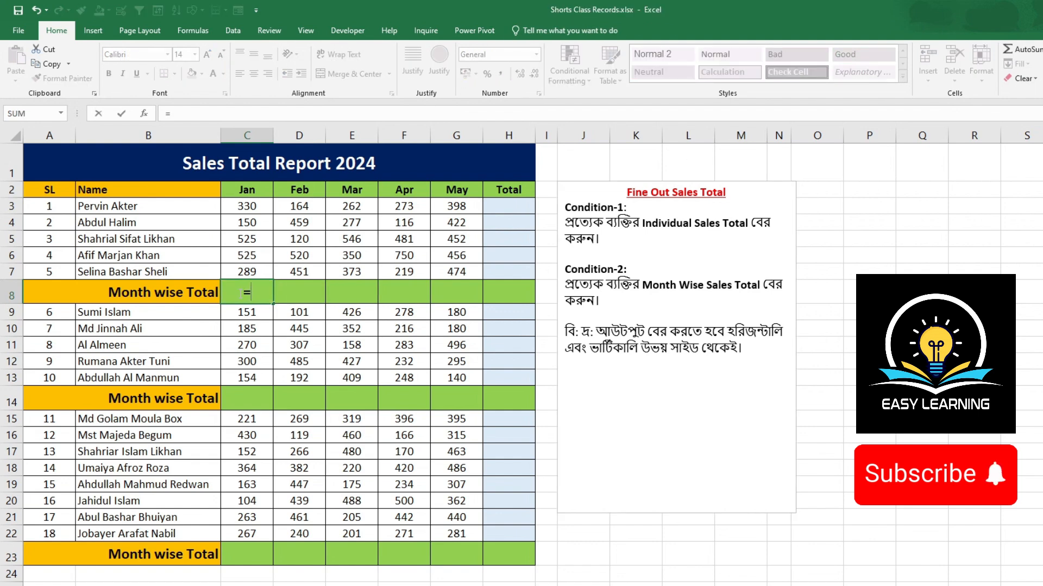
text(sum)
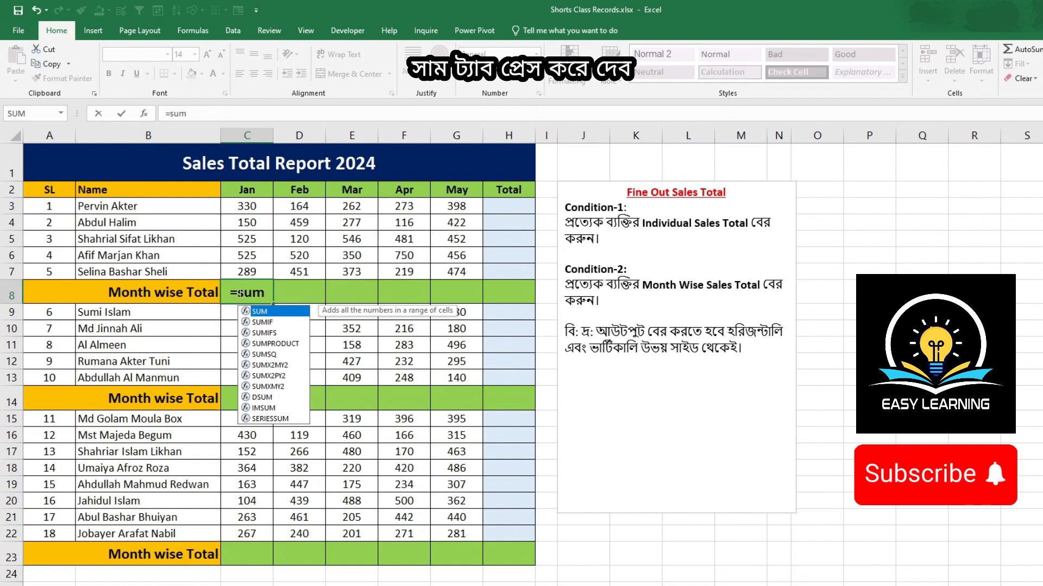
key(Tab)
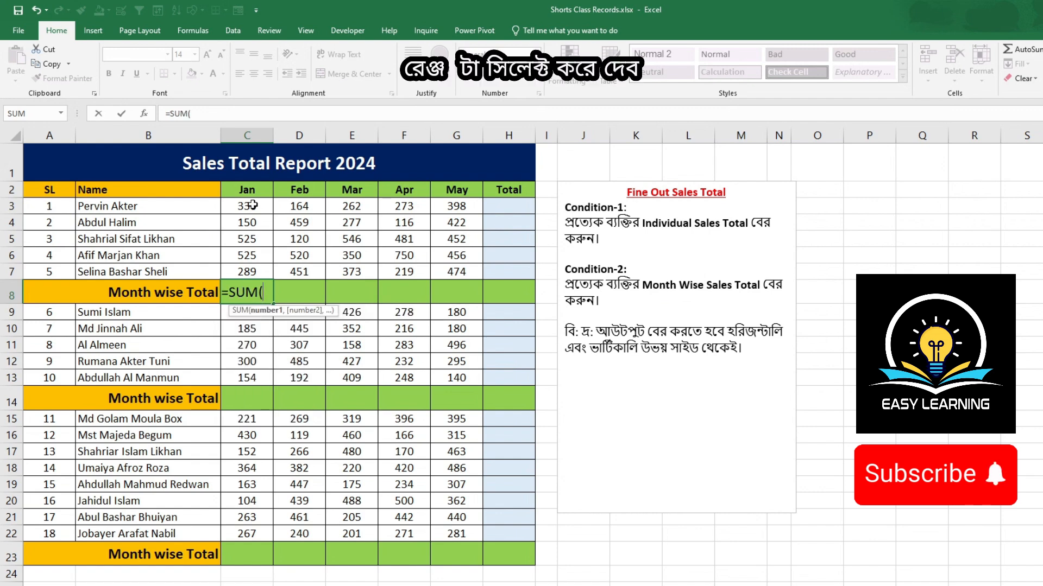
drag(247, 205, 251, 268)
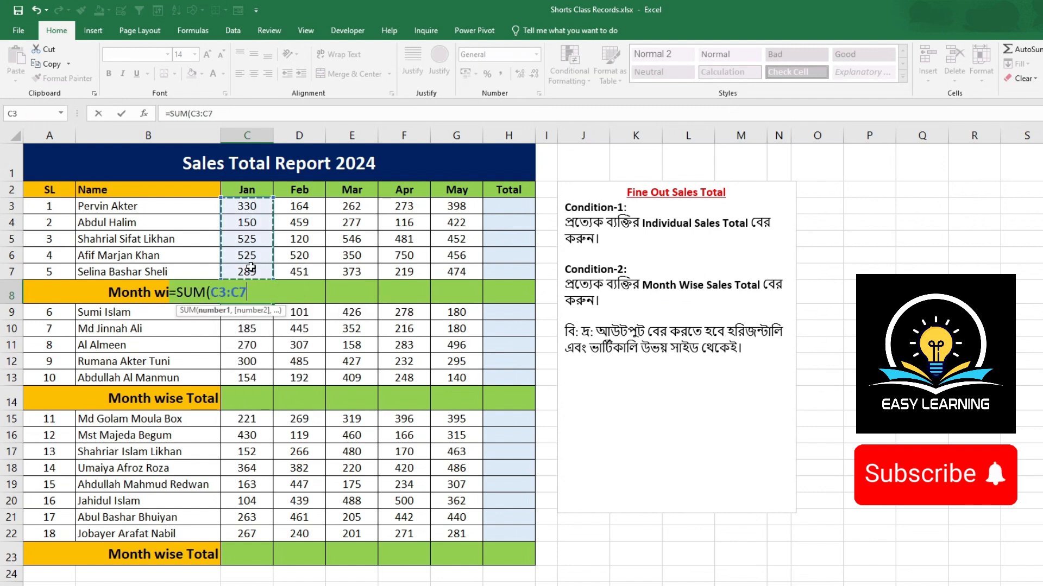
key(Return)
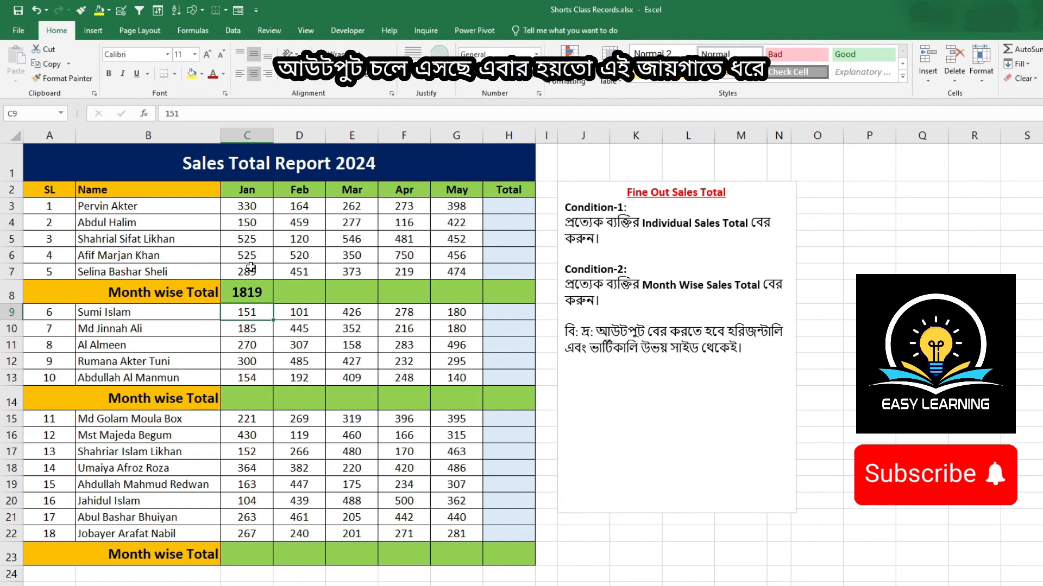
click(259, 296)
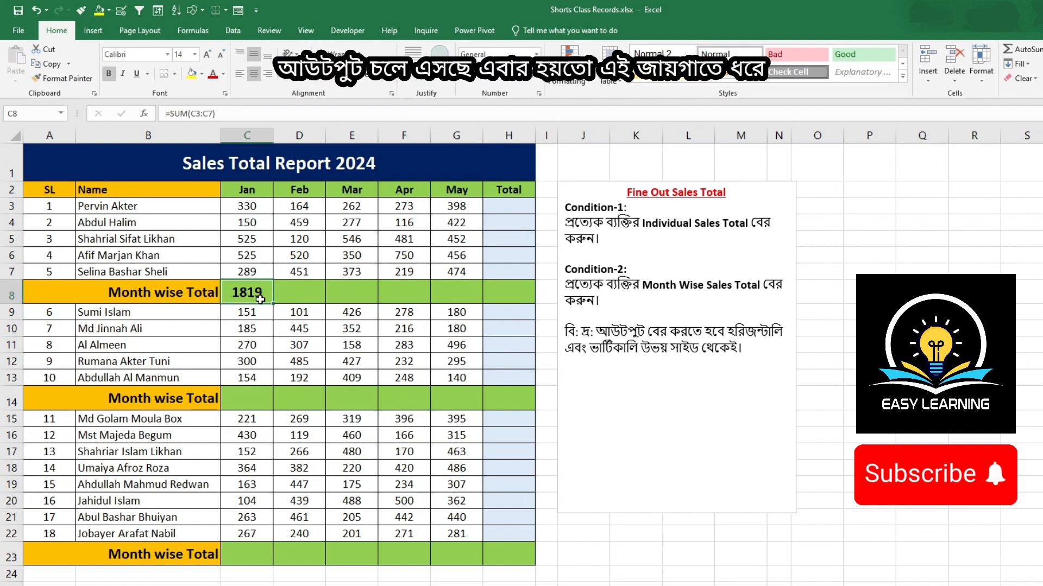
drag(274, 305, 538, 307)
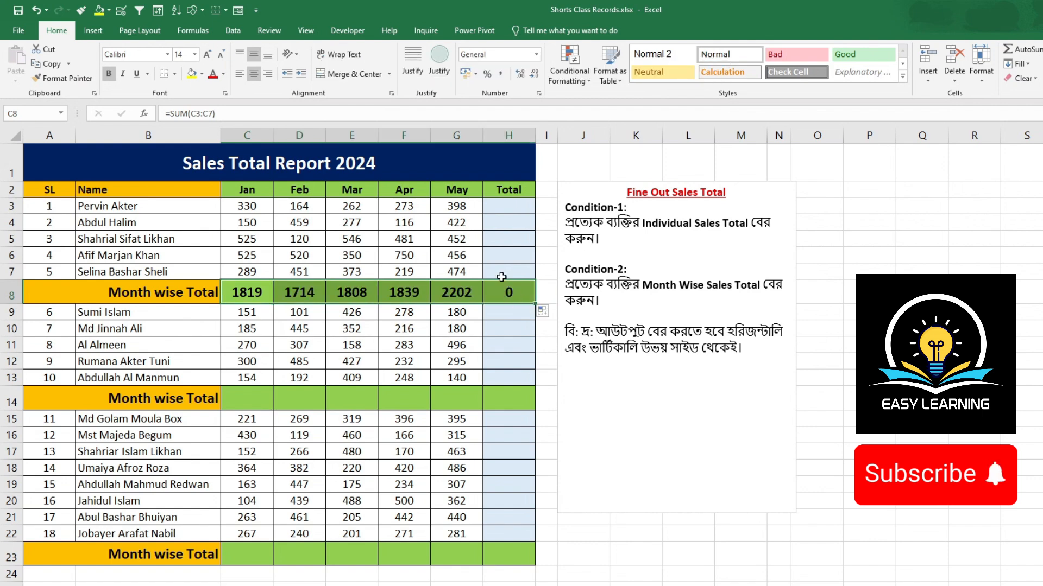
Step: Enter =SUM(C3:G3) in H3 to total the first person's January to May sales
click(508, 207)
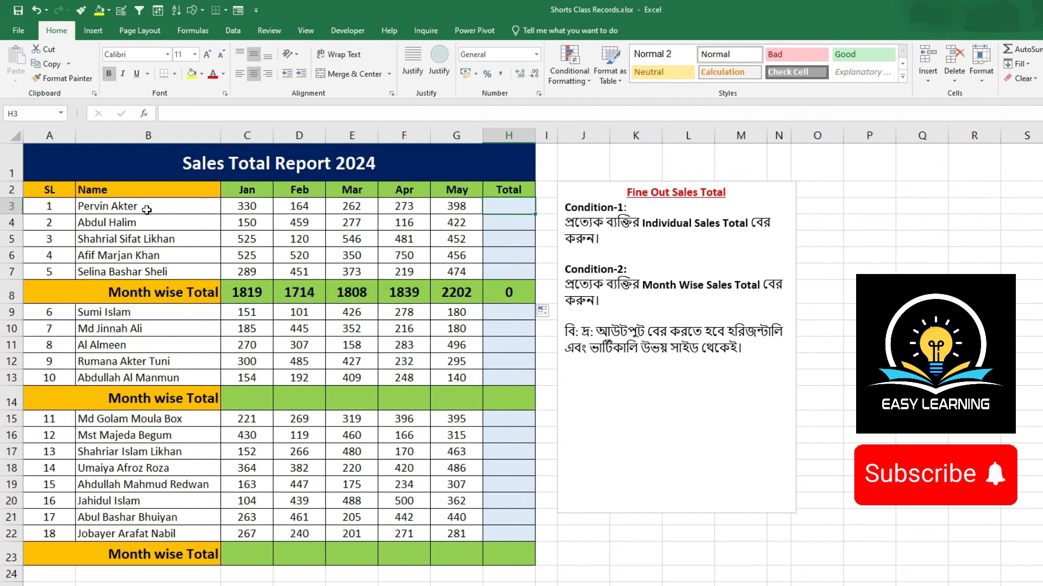
drag(239, 205, 456, 207)
click(505, 207)
text(=)
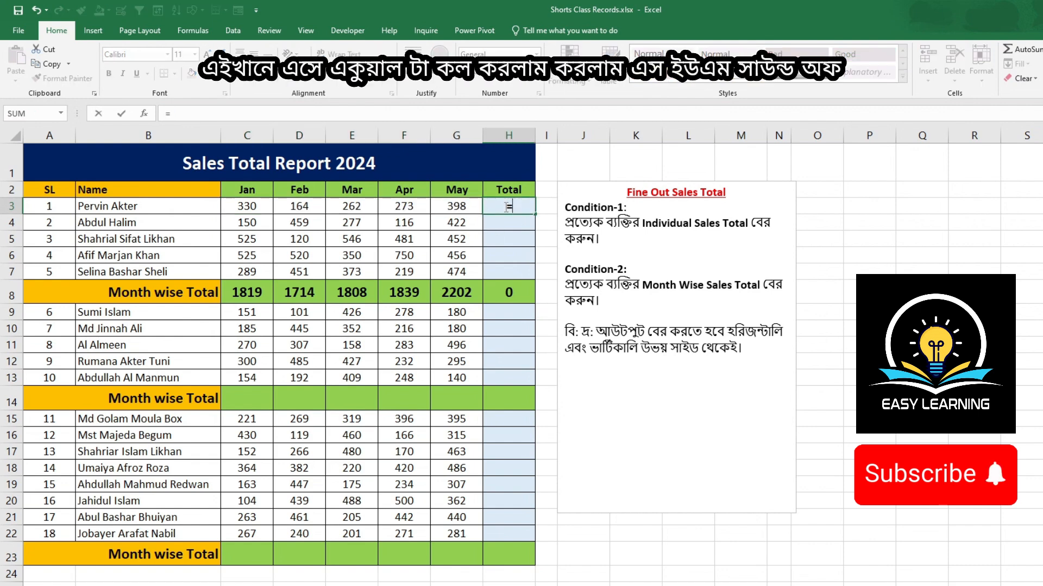
text(sum)
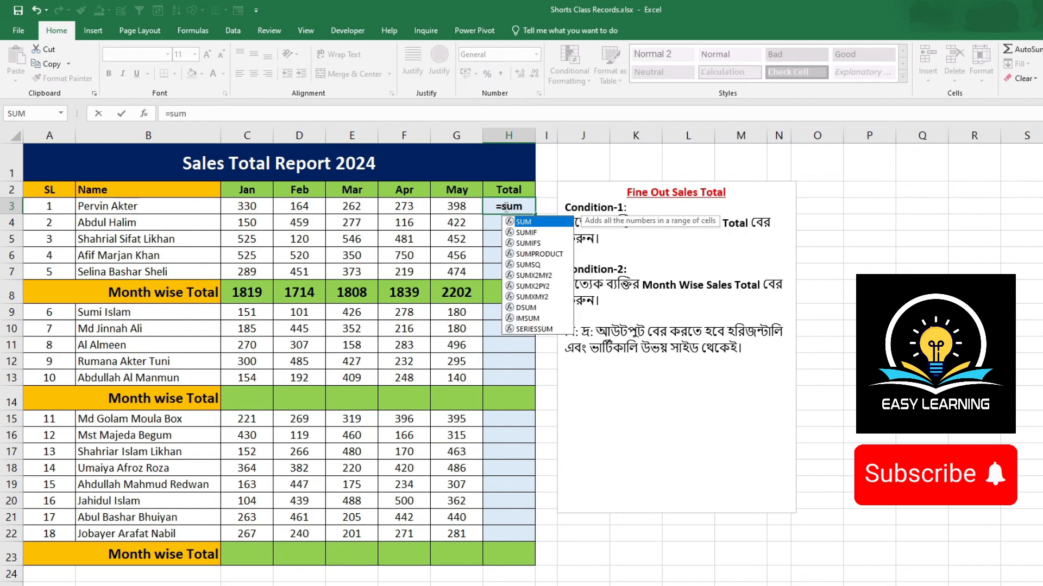
key(Tab)
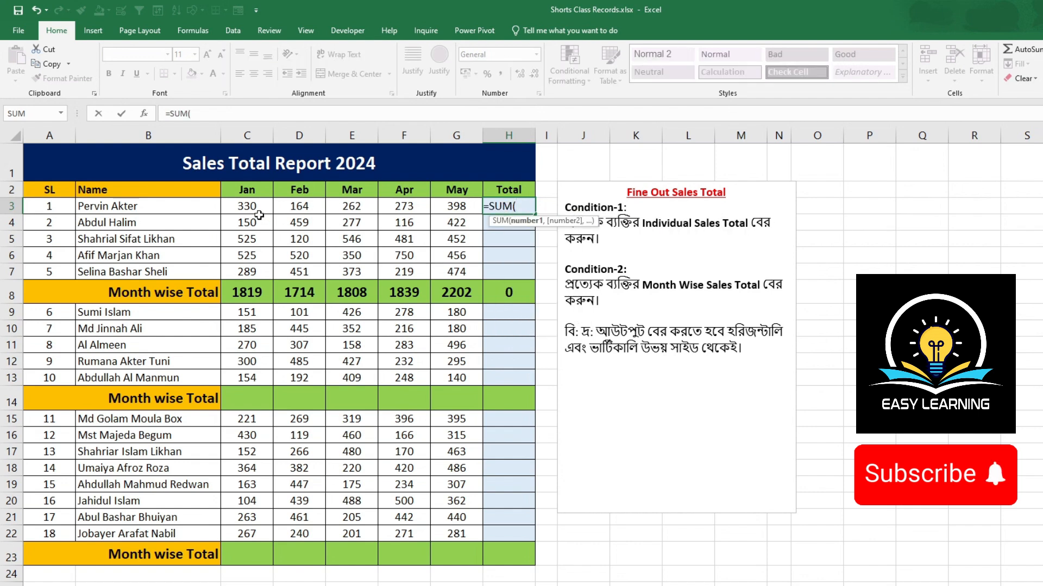
drag(252, 206, 449, 206)
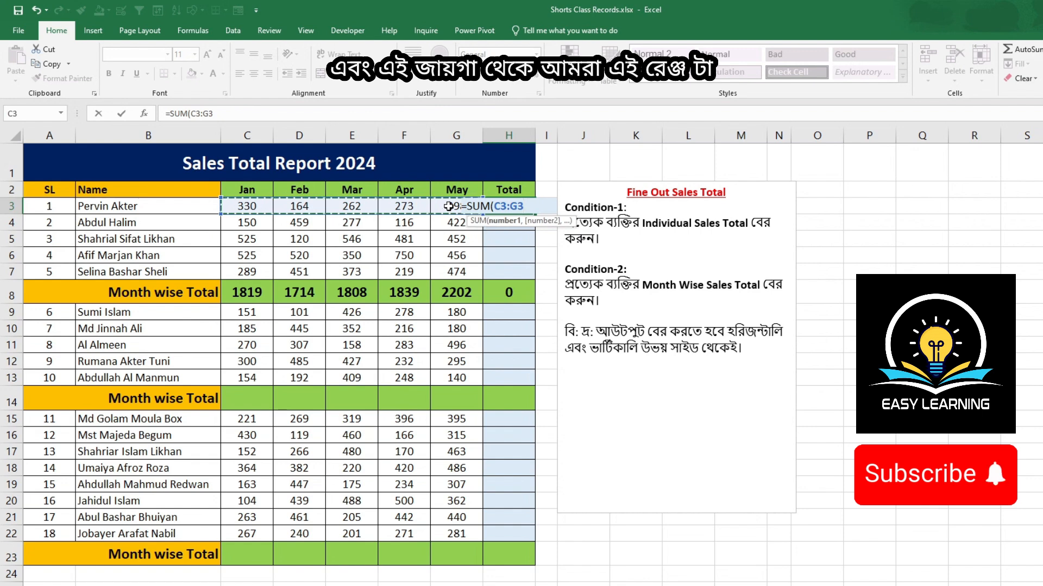
key(Return)
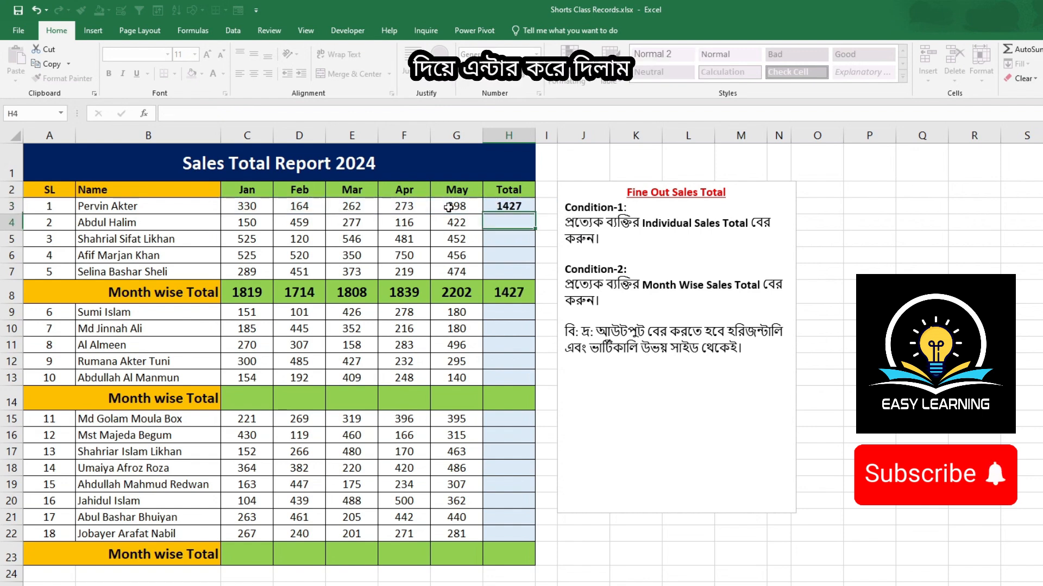
Step: Fill the H3 total formula down through H7 for the rest of the first group
click(509, 205)
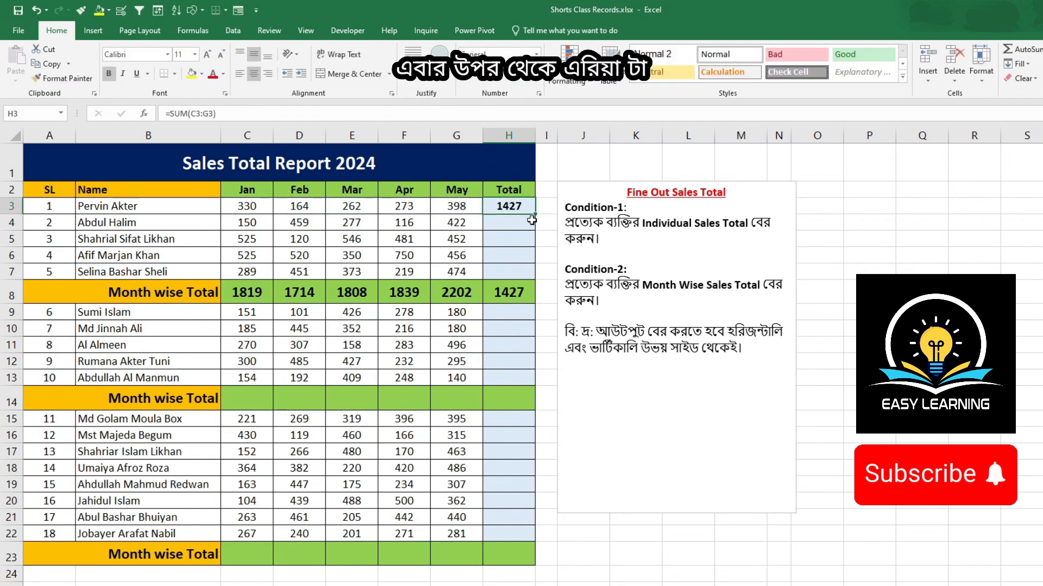
drag(537, 216, 536, 279)
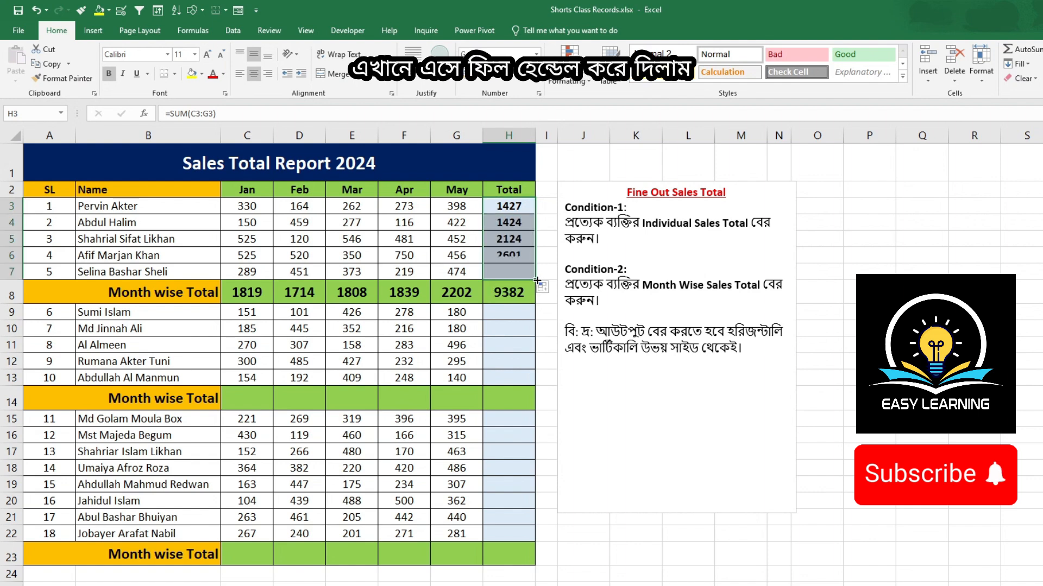
click(513, 295)
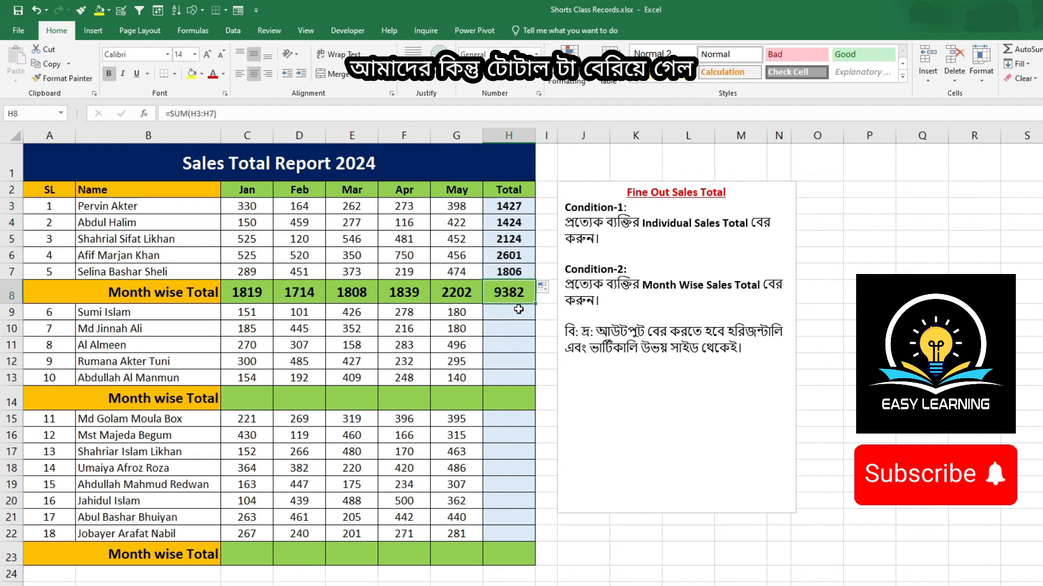
Step: Enter =SUM(C9:C13) in C14 for the second group's month-wise total and fill it across row 14 through column H
click(247, 407)
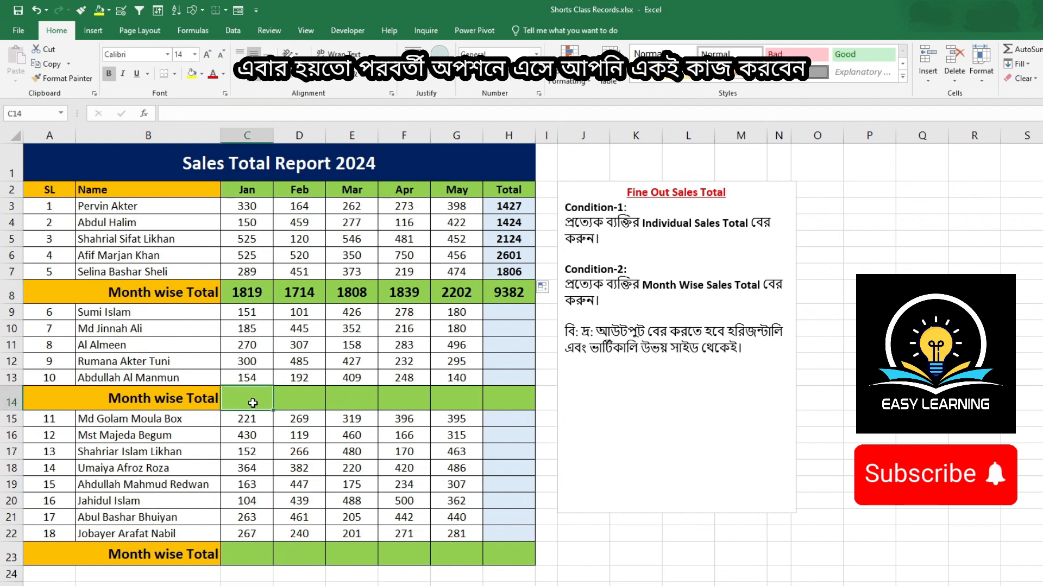
text(=)
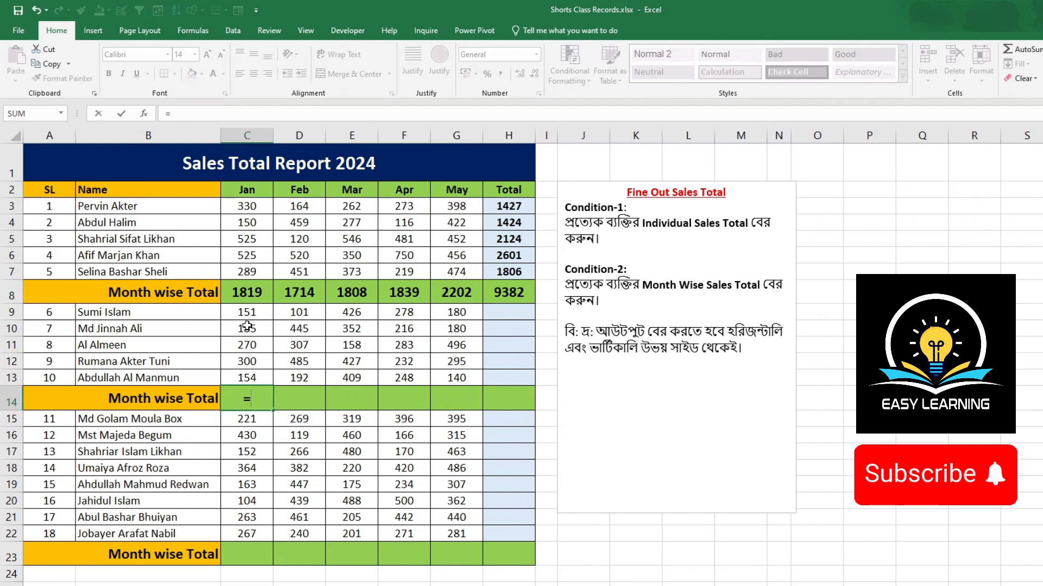
text(sum)
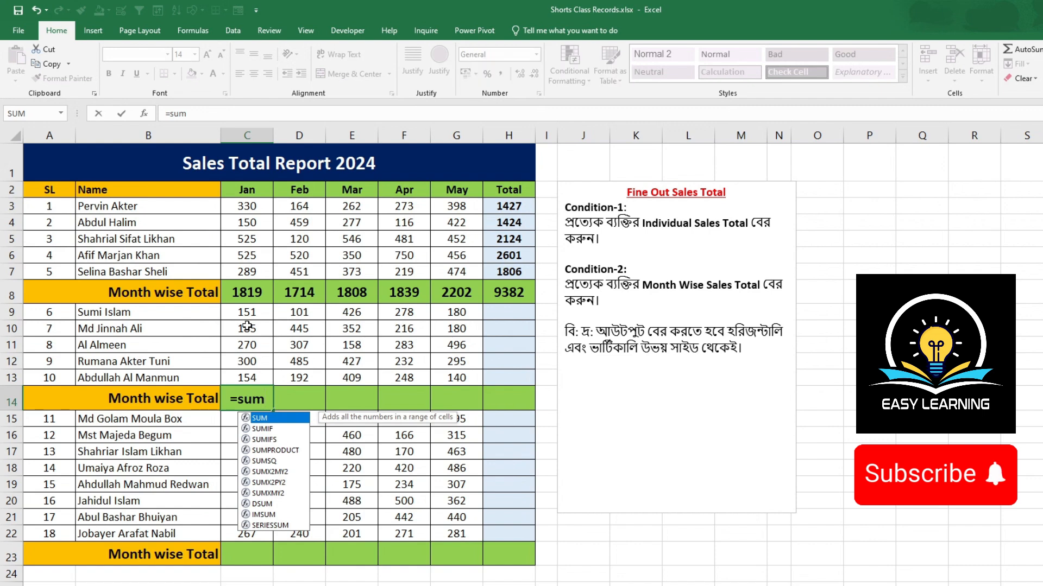
key(Tab)
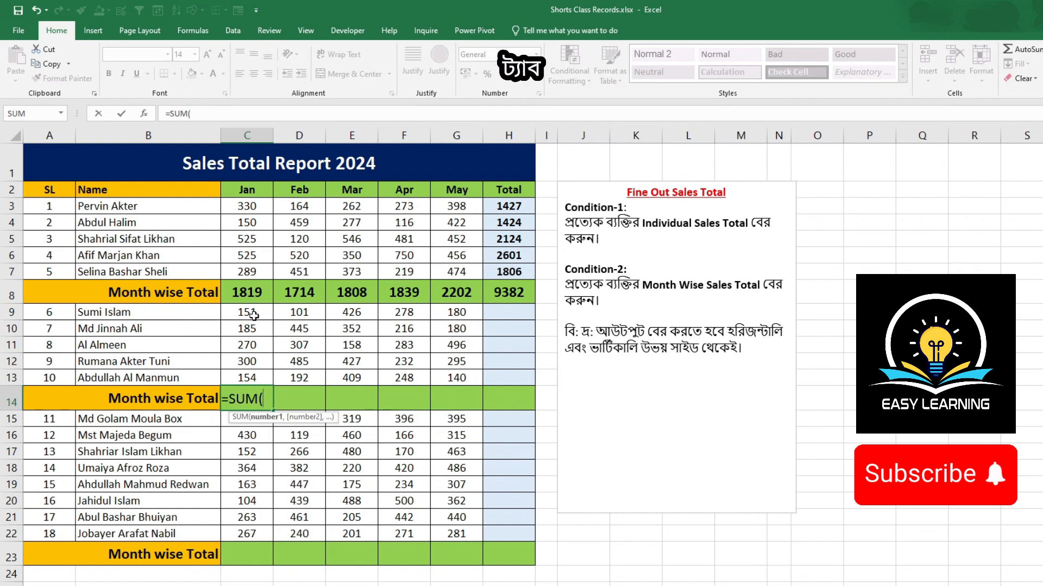
click(253, 314)
drag(253, 314, 253, 373)
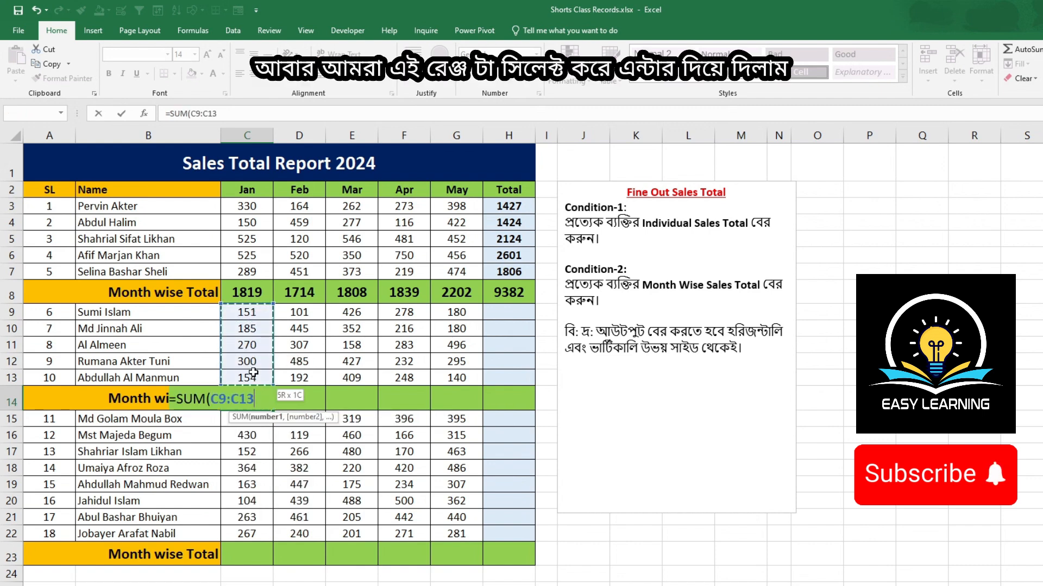
key(Return)
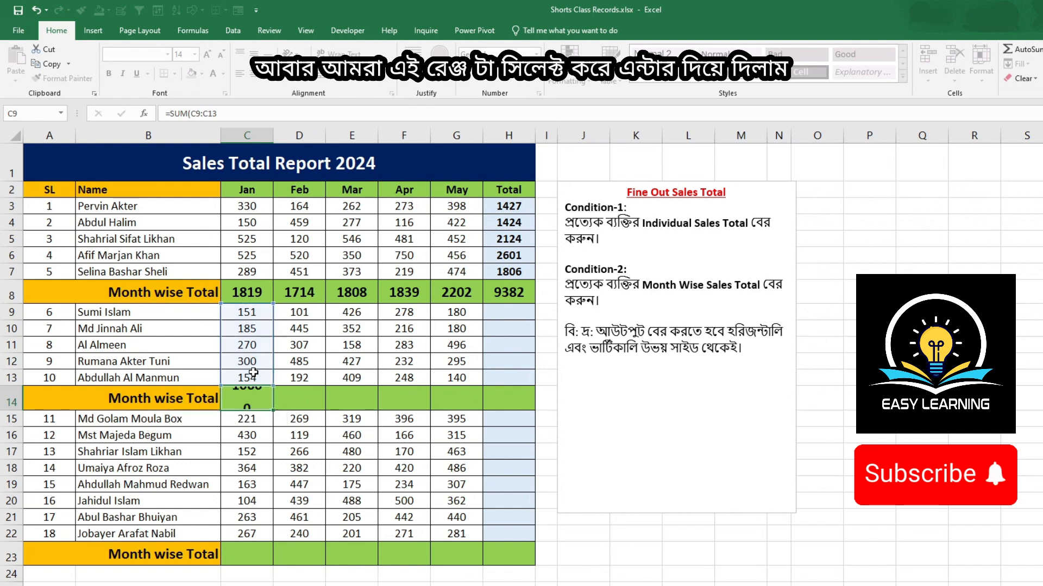
click(258, 397)
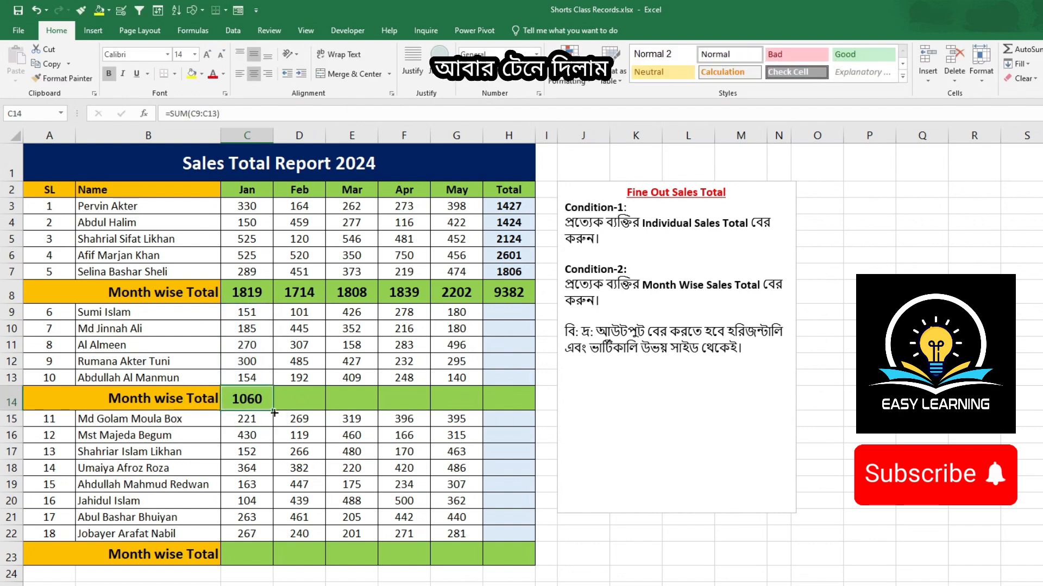
drag(274, 413, 509, 408)
Step: Enter =SUM(C9:G9) in H9 for the second group's first person and fill it down through H13
click(505, 310)
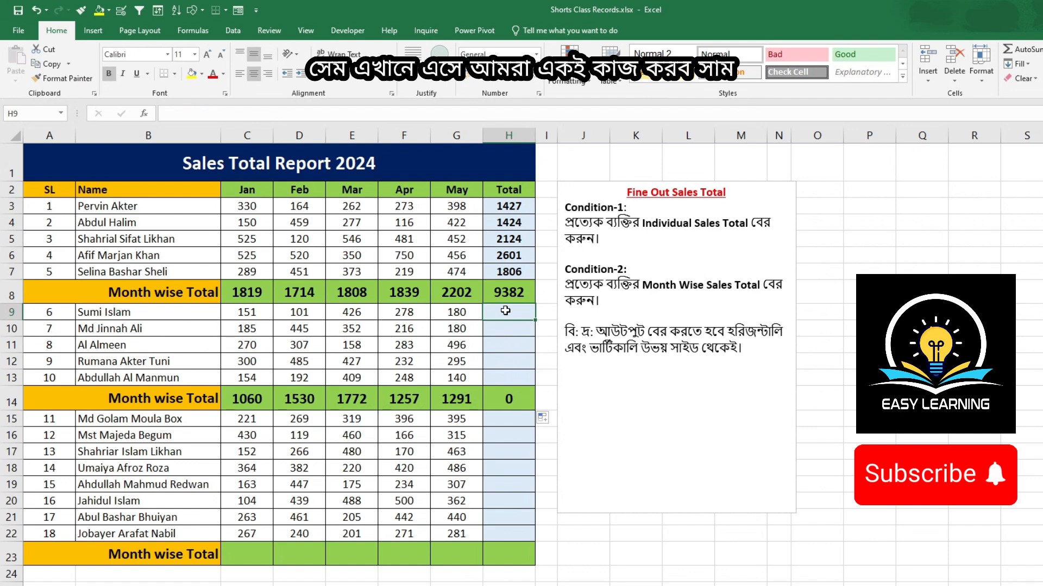
text(=su)
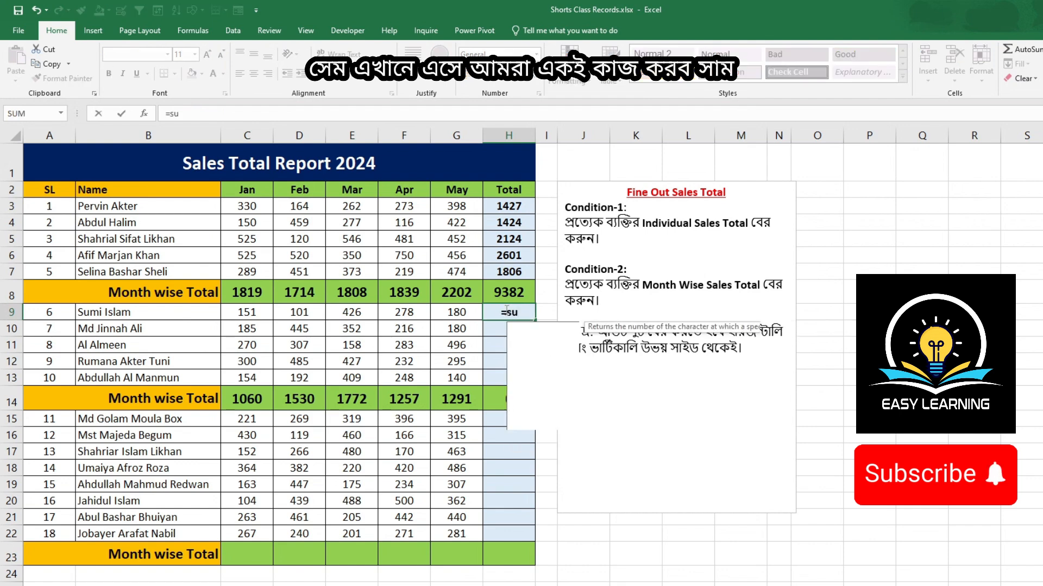
text(m)
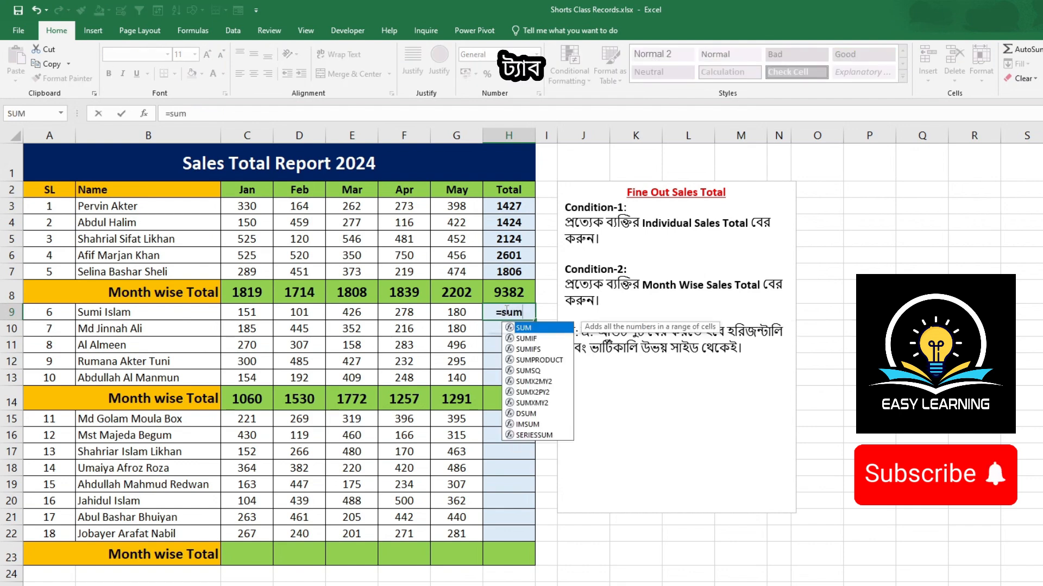
key(Tab)
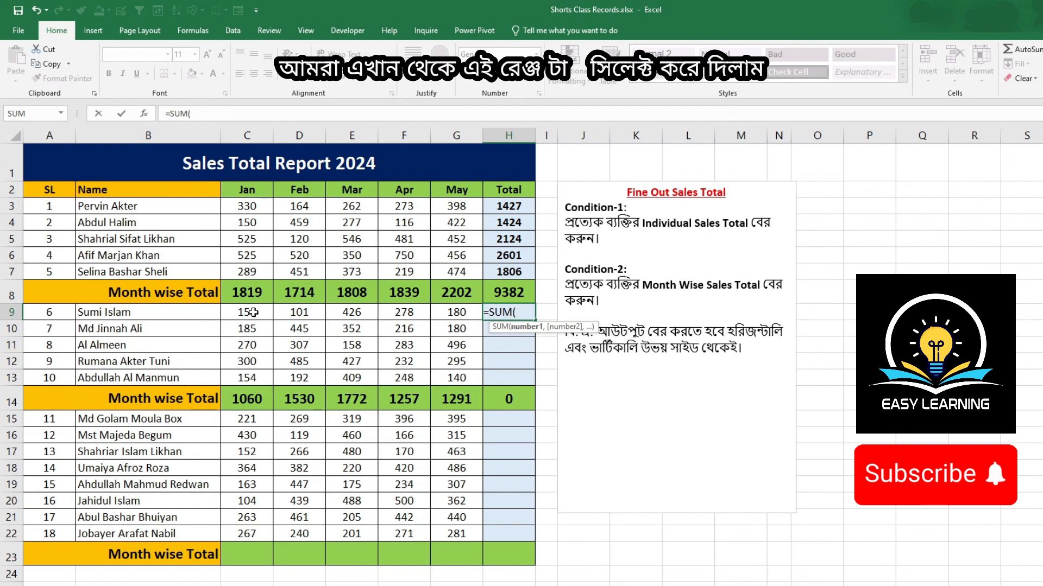
drag(255, 313, 449, 320)
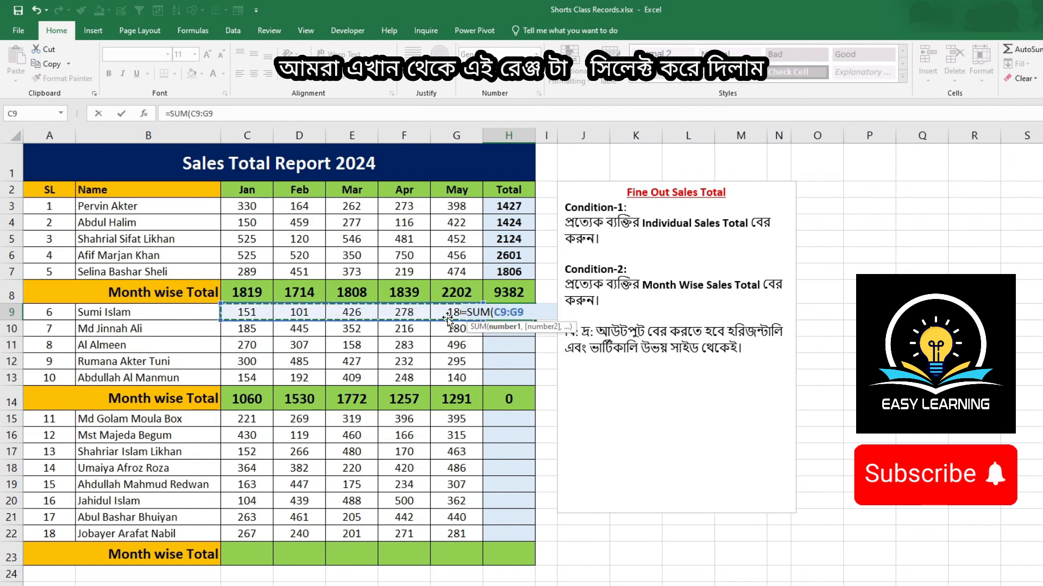
key(Return)
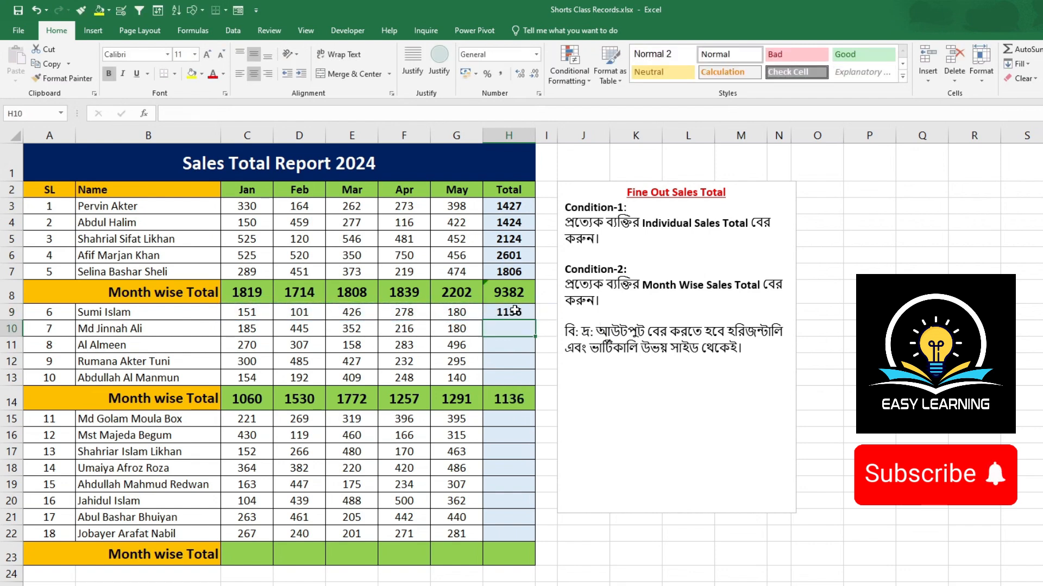
click(514, 313)
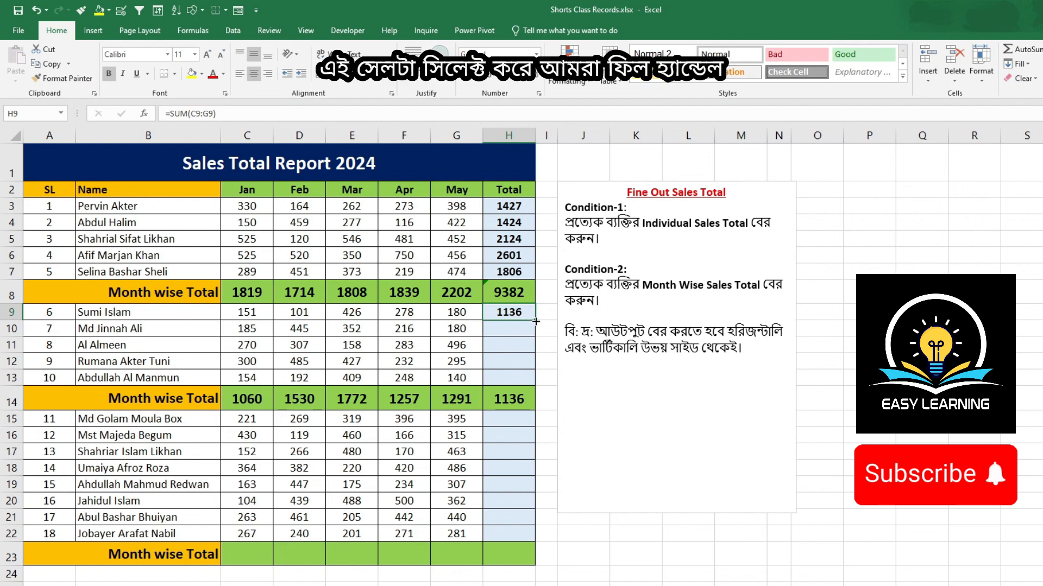
drag(536, 322, 537, 387)
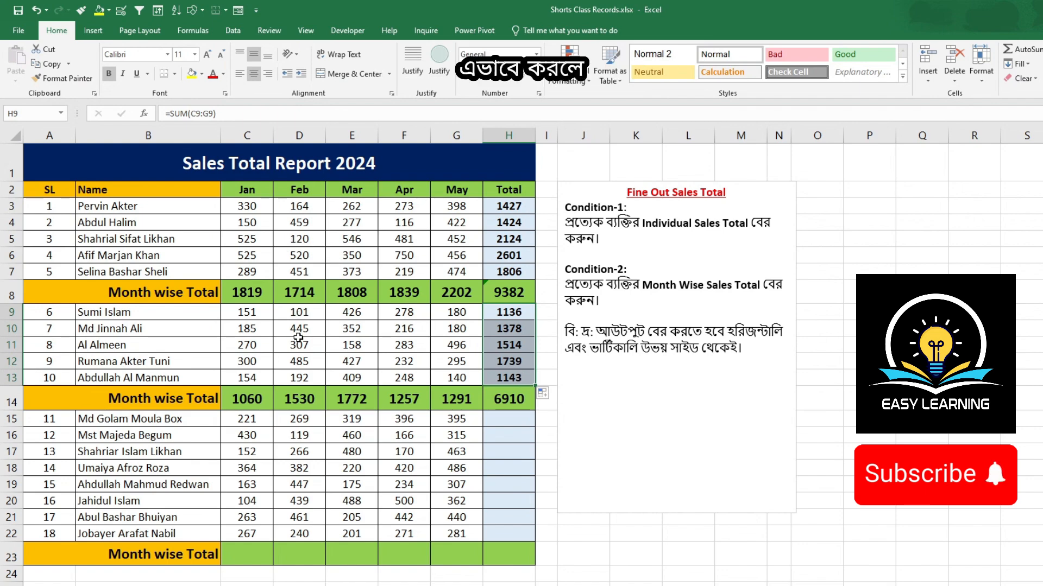
Step: Scroll through the sheet to examine the repeated sales tables below the report
scroll(302, 393, down, 2)
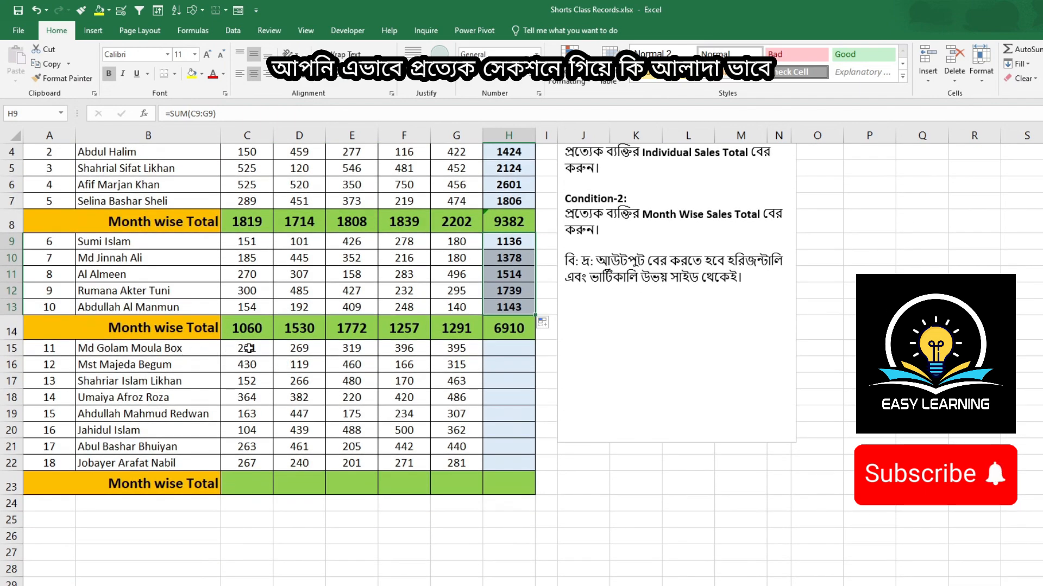
scroll(249, 348, down, 1)
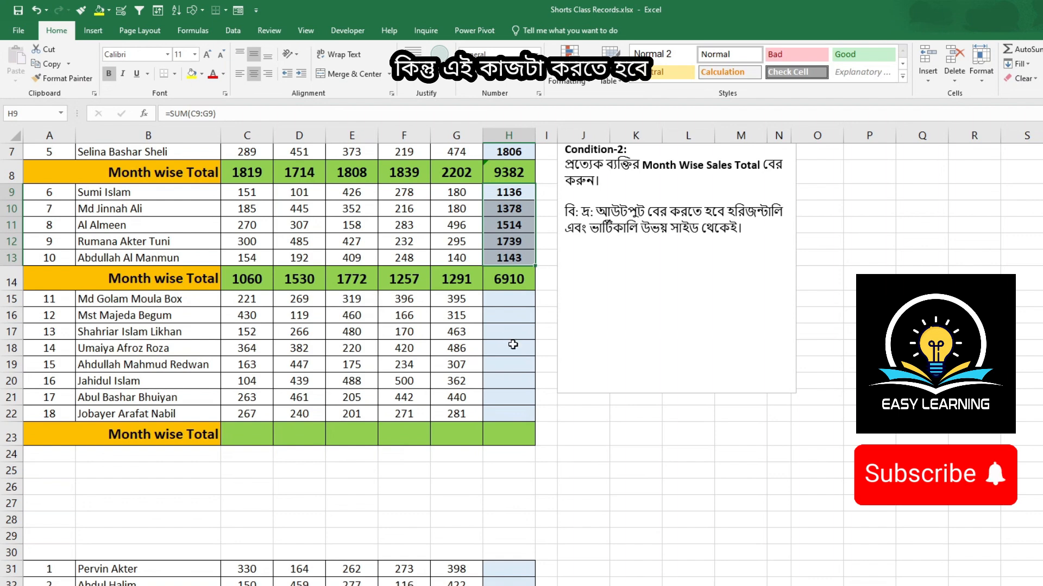
scroll(512, 345, up, 2)
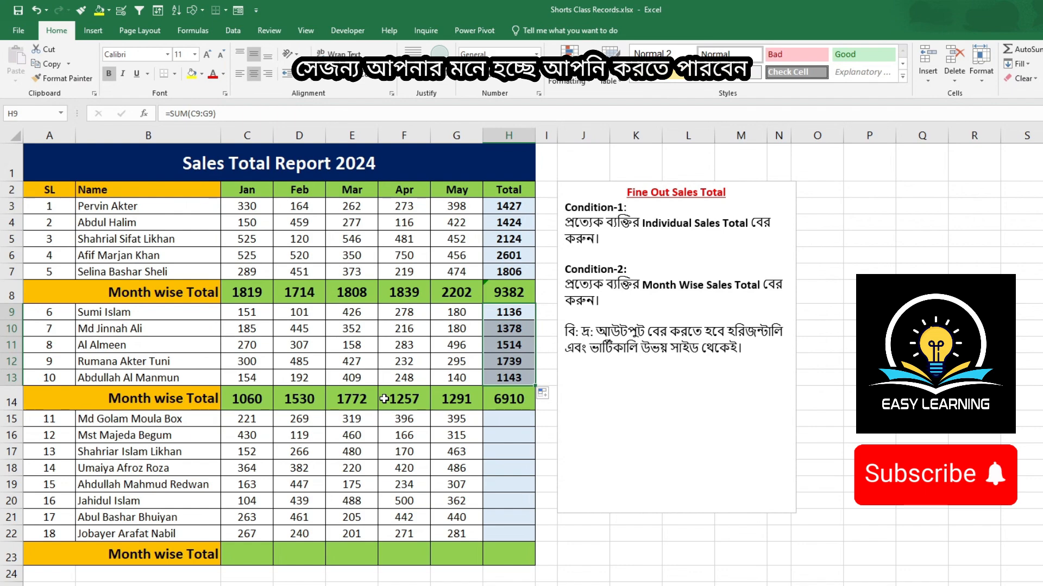
scroll(382, 397, down, 11)
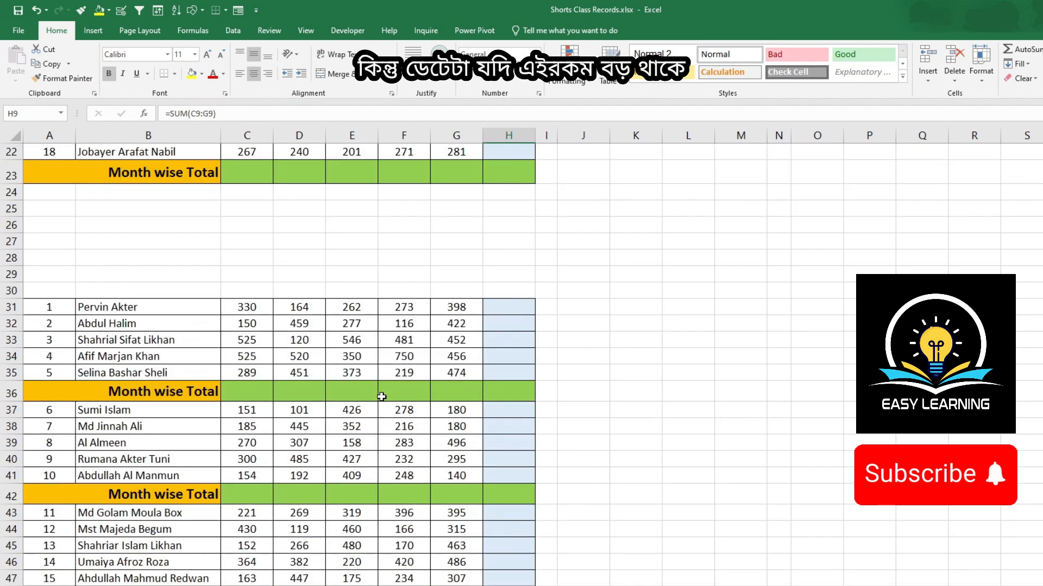
scroll(382, 397, down, 16)
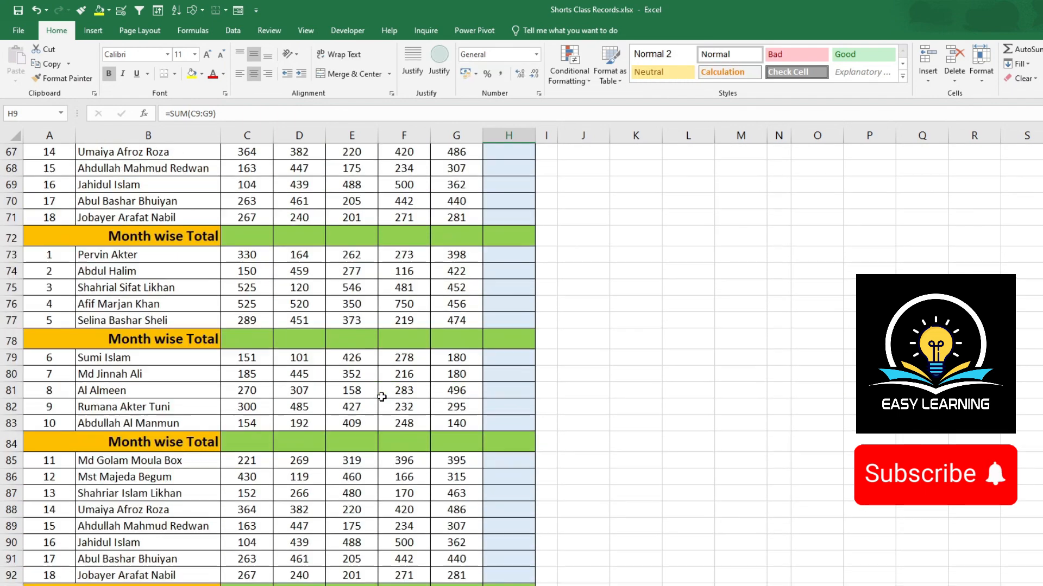
scroll(379, 397, down, 2)
scroll(379, 397, up, 5)
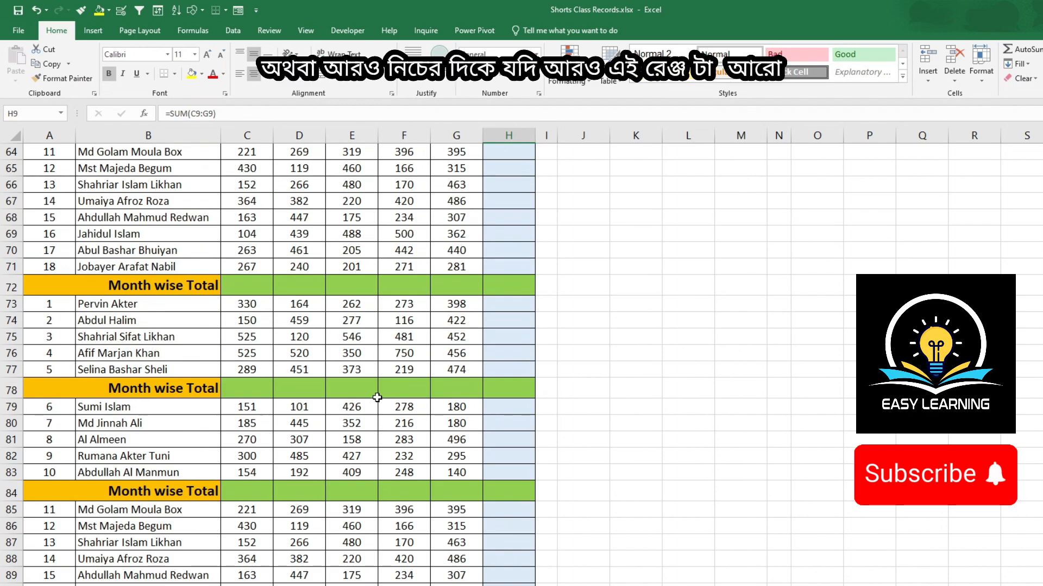
scroll(376, 399, down, 6)
scroll(375, 399, up, 8)
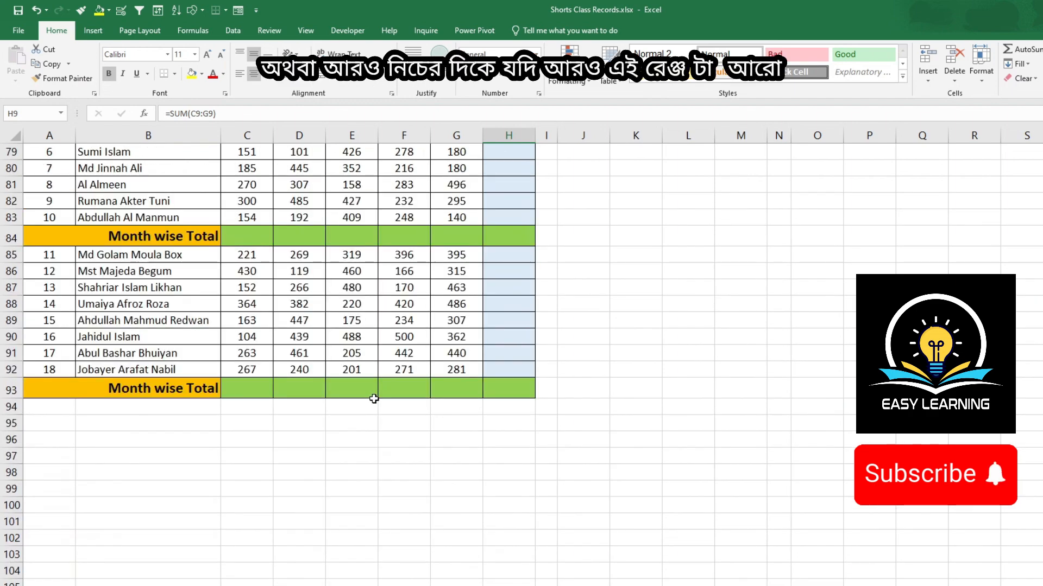
scroll(374, 399, up, 17)
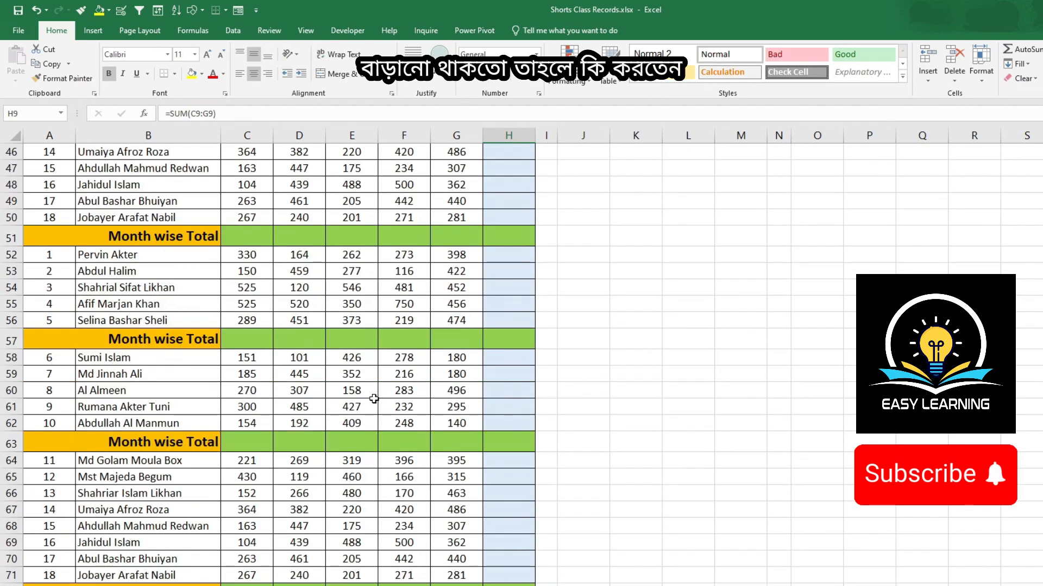
scroll(374, 399, up, 5)
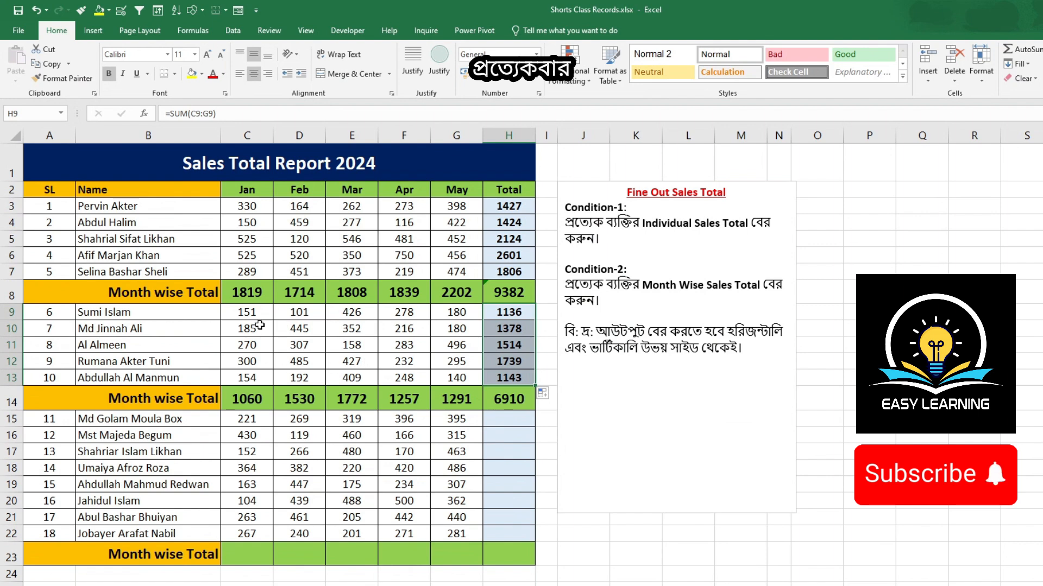
Step: Clear all the totals in rows 8 and 14 and in the Total column H
drag(233, 293, 502, 297)
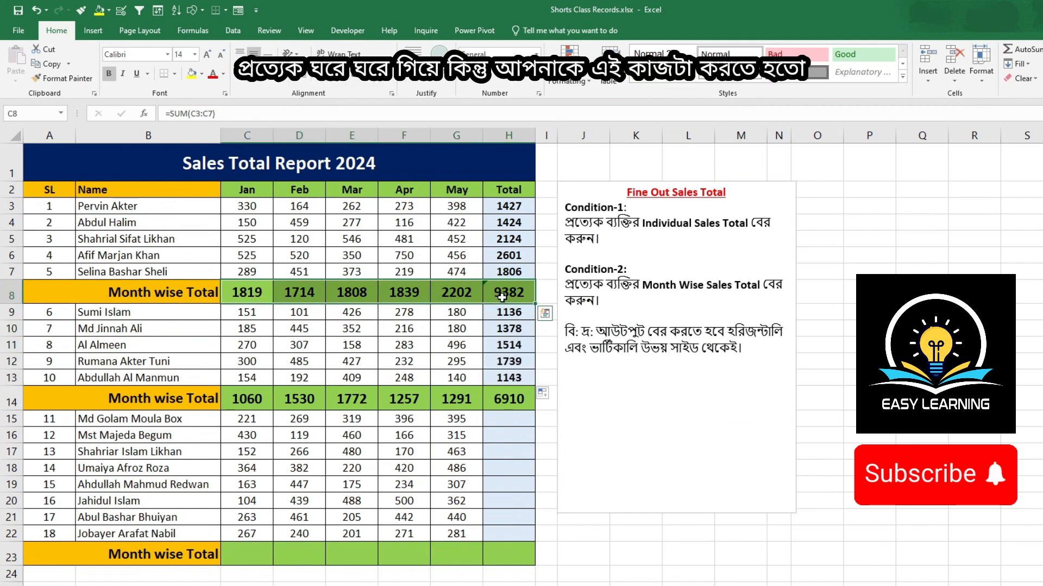
key(Delete)
drag(504, 212, 501, 293)
key(Delete)
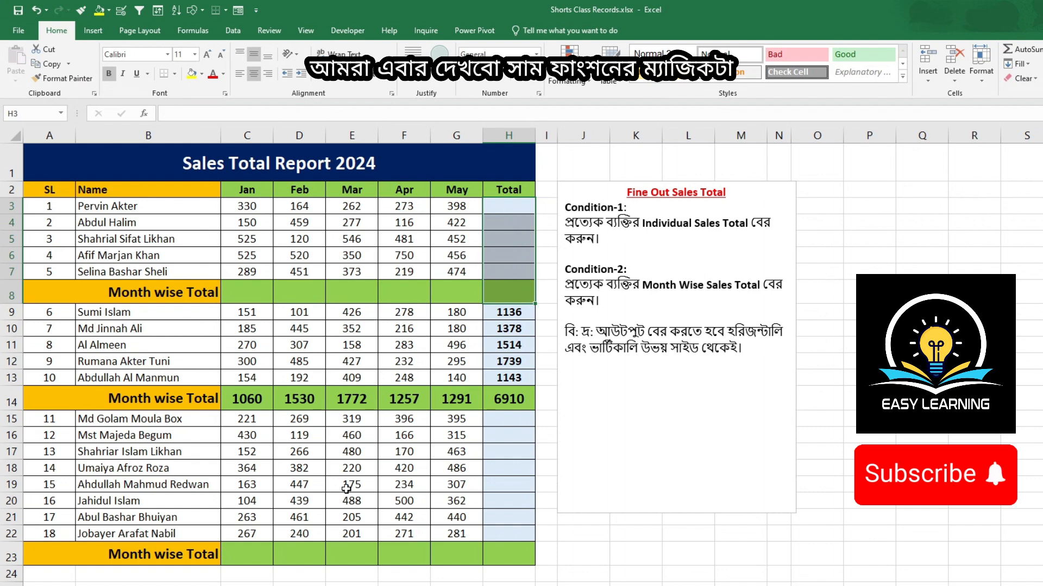
drag(245, 394, 496, 400)
key(Delete)
drag(504, 270, 518, 398)
key(Delete)
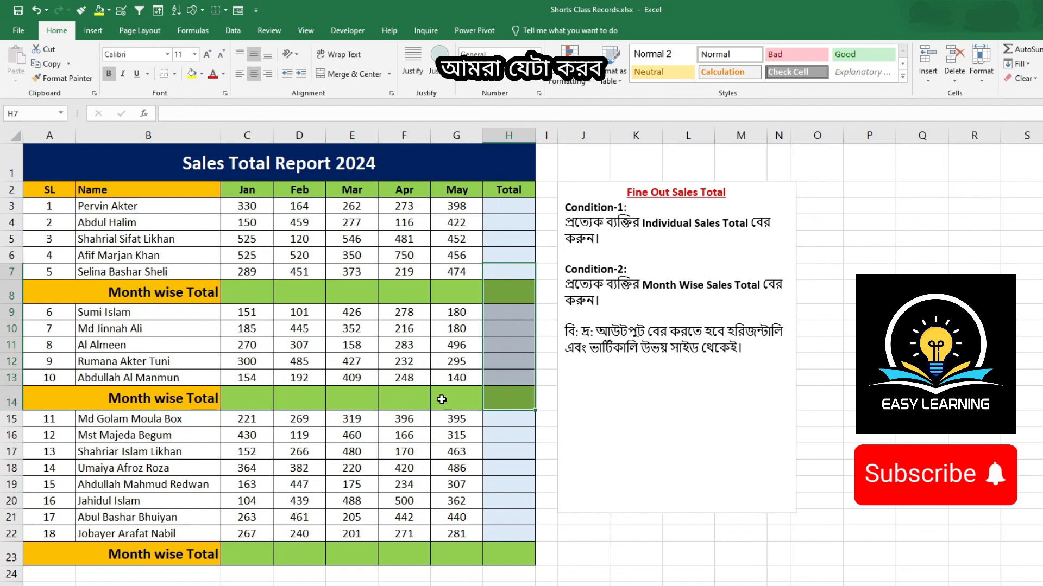
Step: Select the blank cells in C2:H23 with Go To Special Blanks and insert AutoSum totals into them all
drag(247, 189, 520, 539)
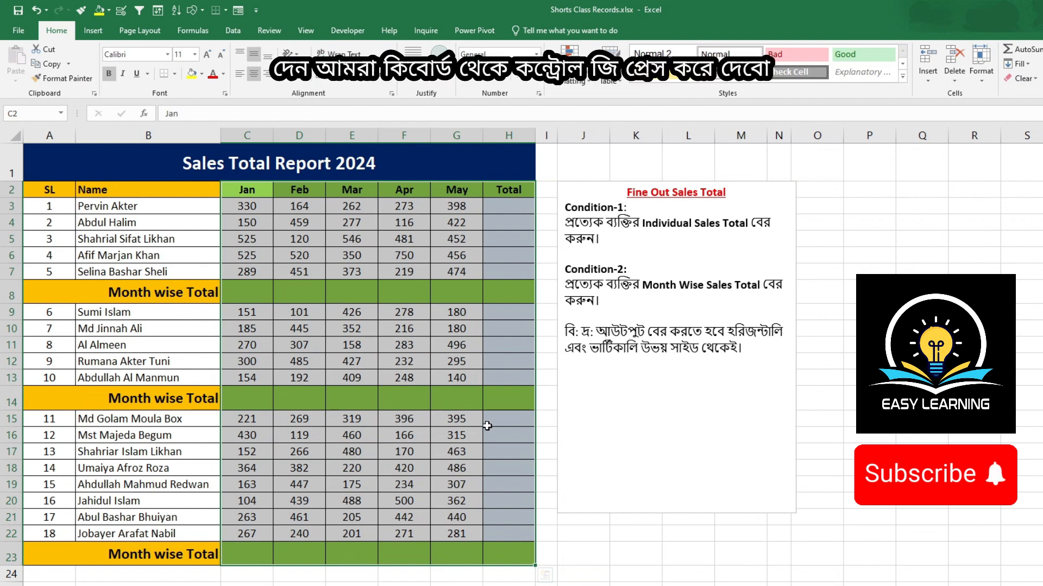
key(ctrl+g)
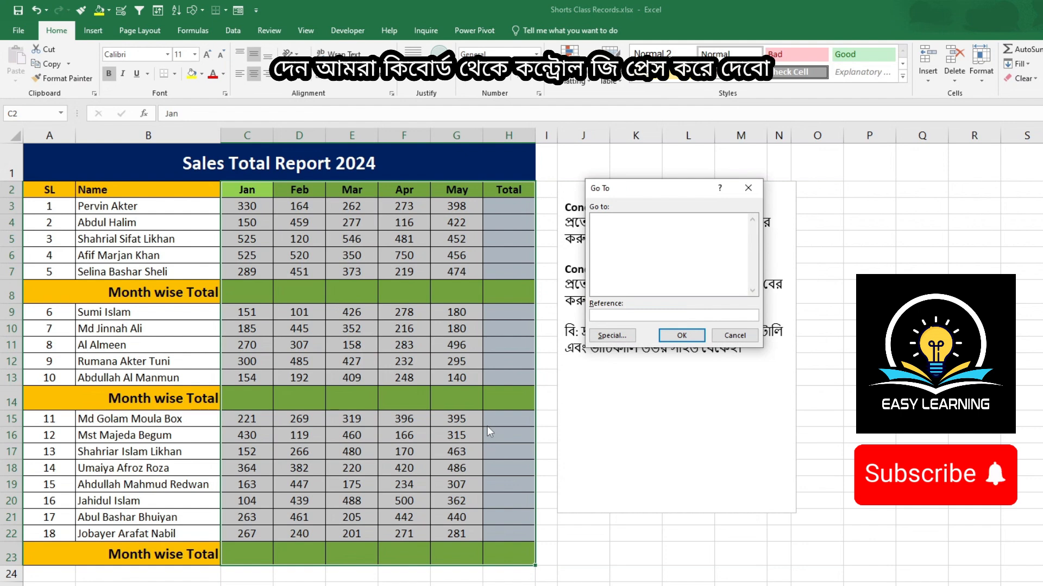
drag(662, 194, 649, 222)
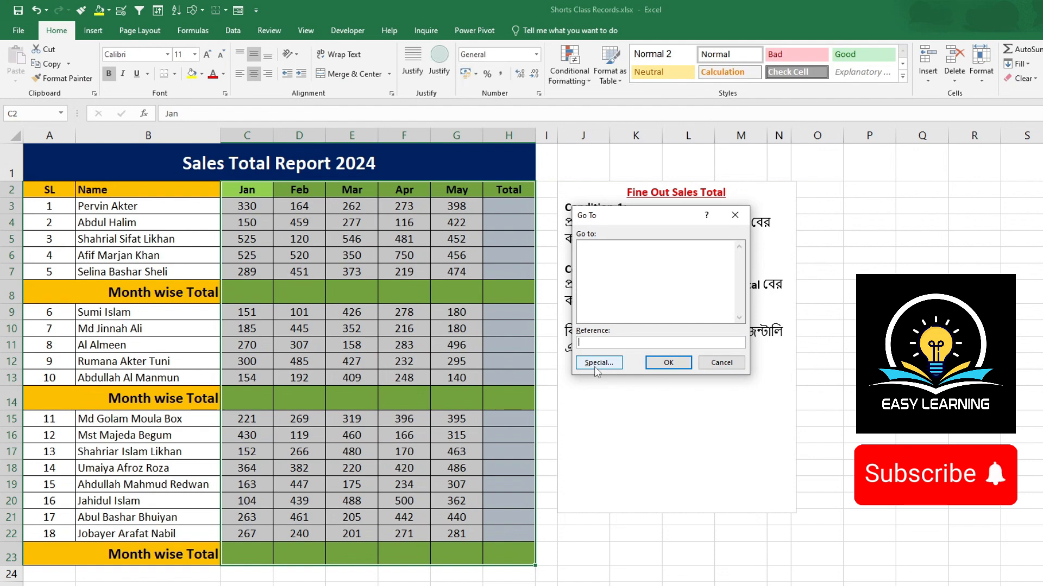
click(593, 363)
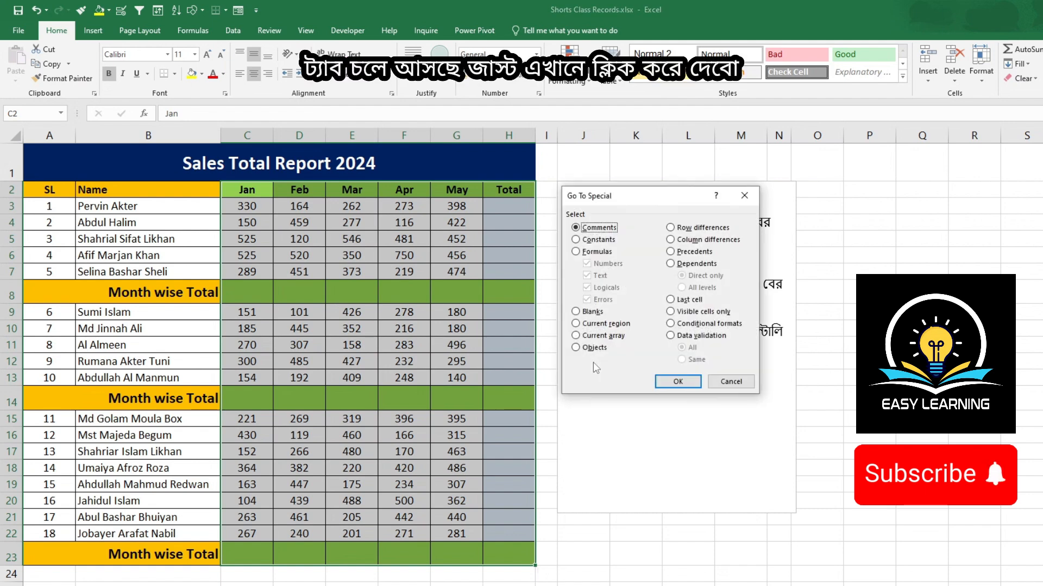
click(576, 313)
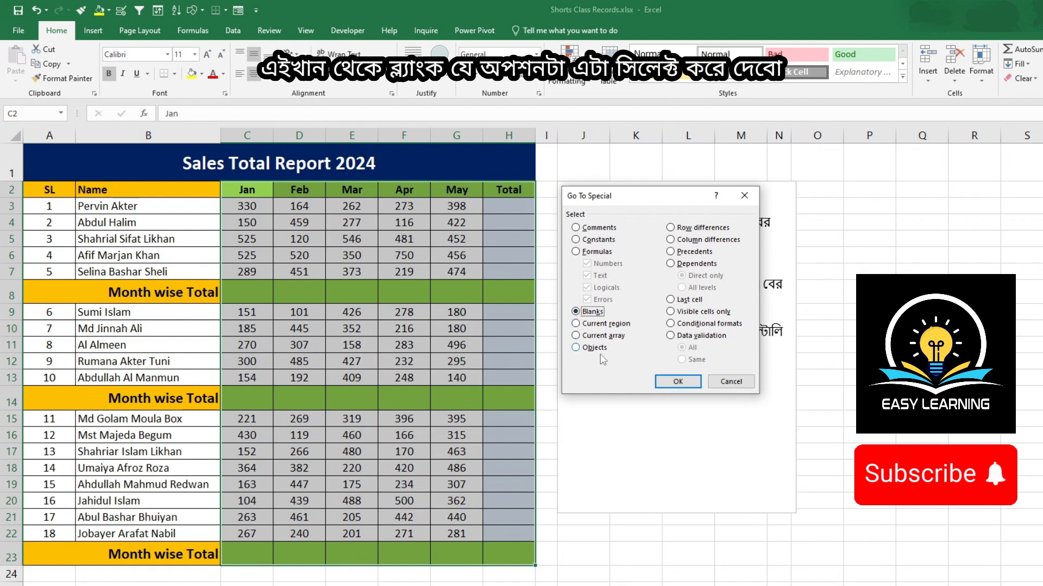
click(669, 384)
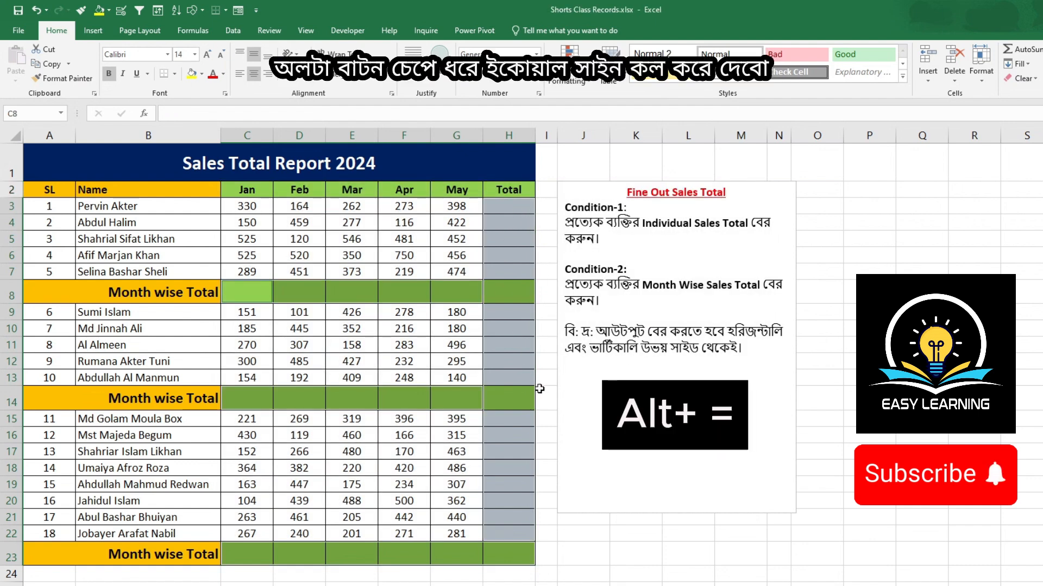
key(alt+equal)
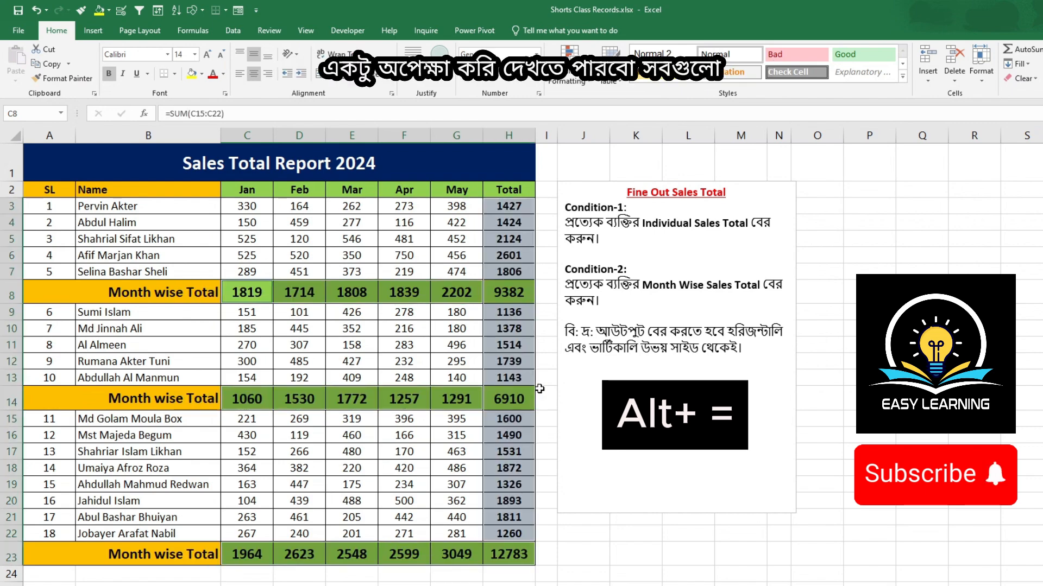
scroll(451, 344, down, 1)
scroll(451, 343, up, 1)
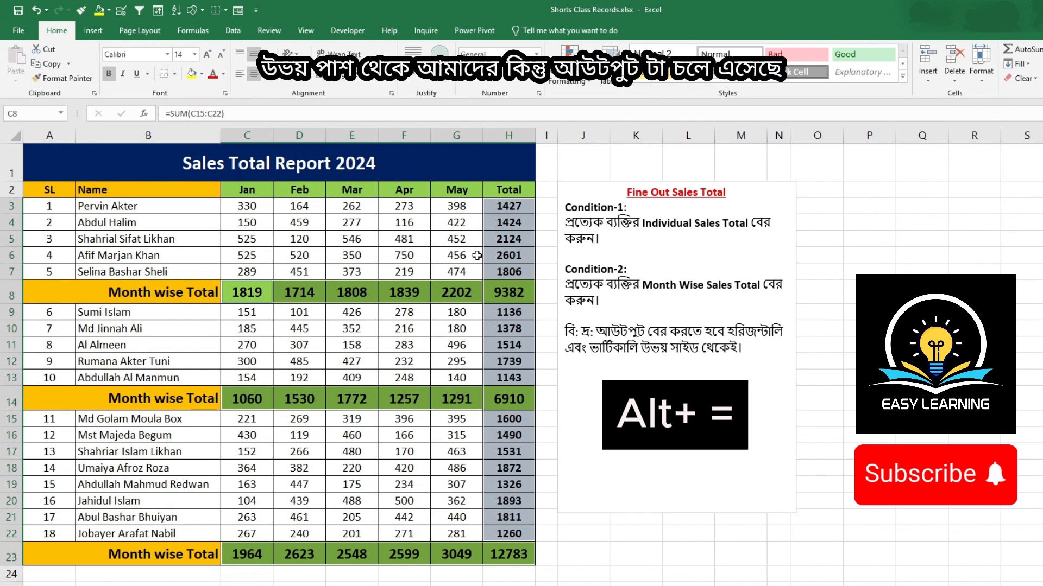
click(656, 547)
Step: Select C31:H93, pick its blank cells with Go To Special Blanks, and insert AutoSum totals into them
scroll(570, 529, down, 5)
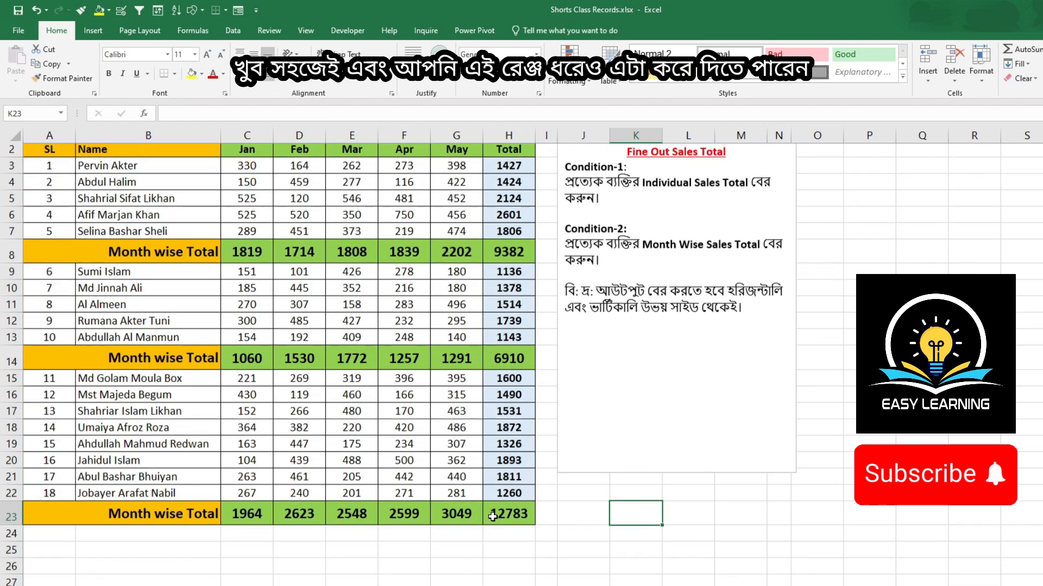
scroll(493, 517, down, 2)
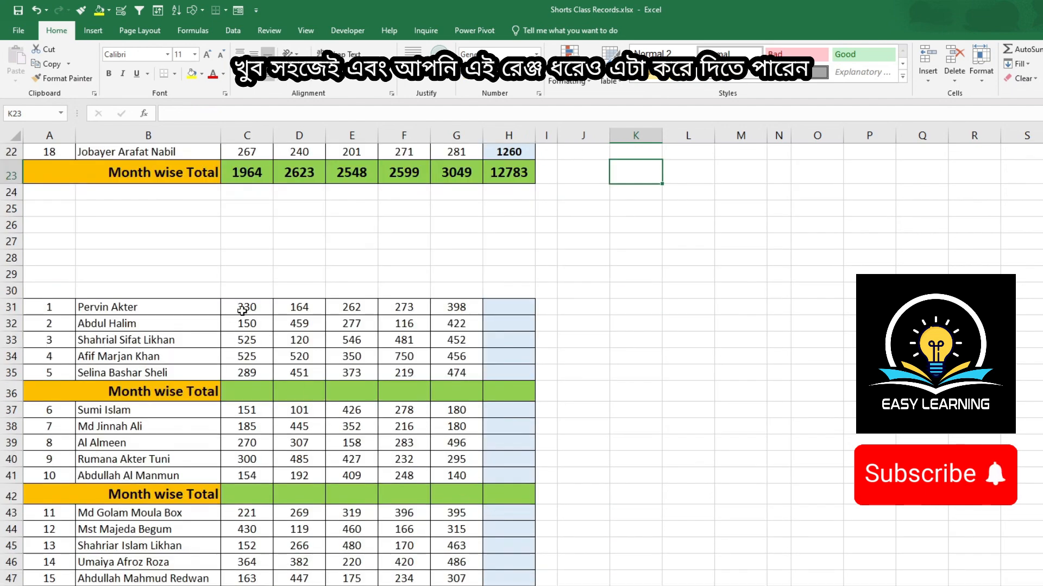
drag(246, 307, 519, 547)
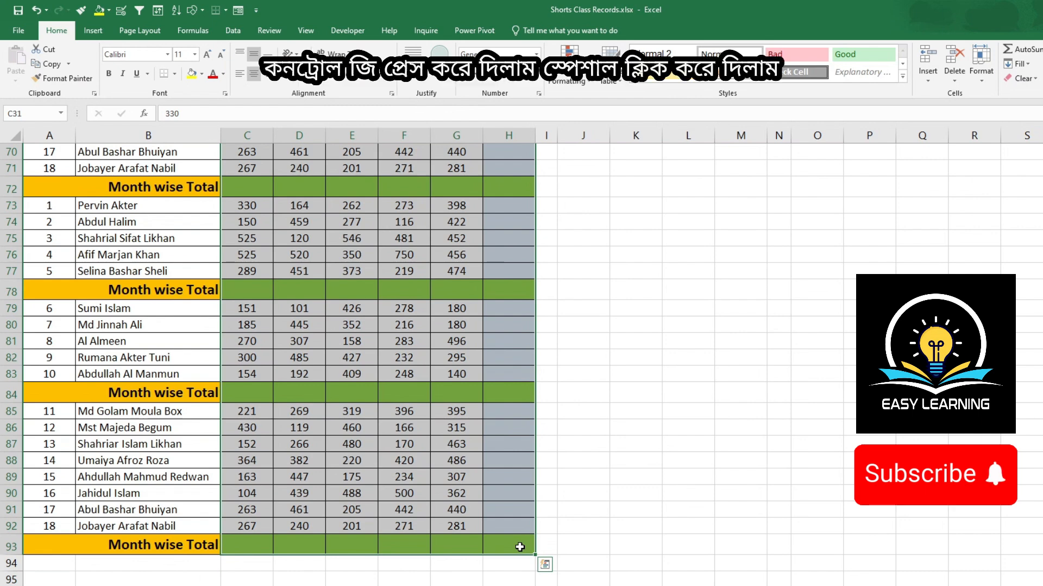
key(ctrl+g)
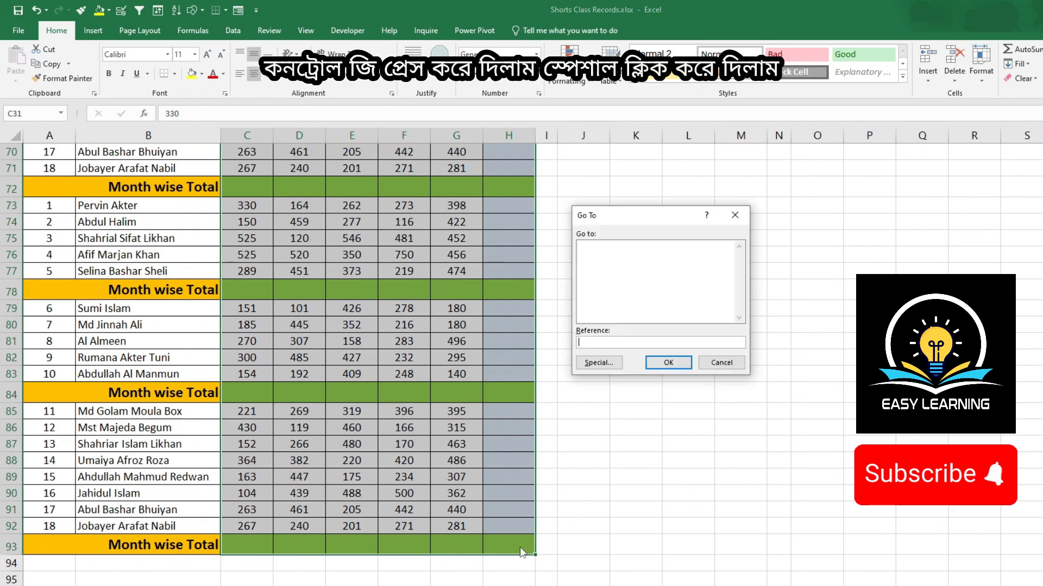
click(598, 363)
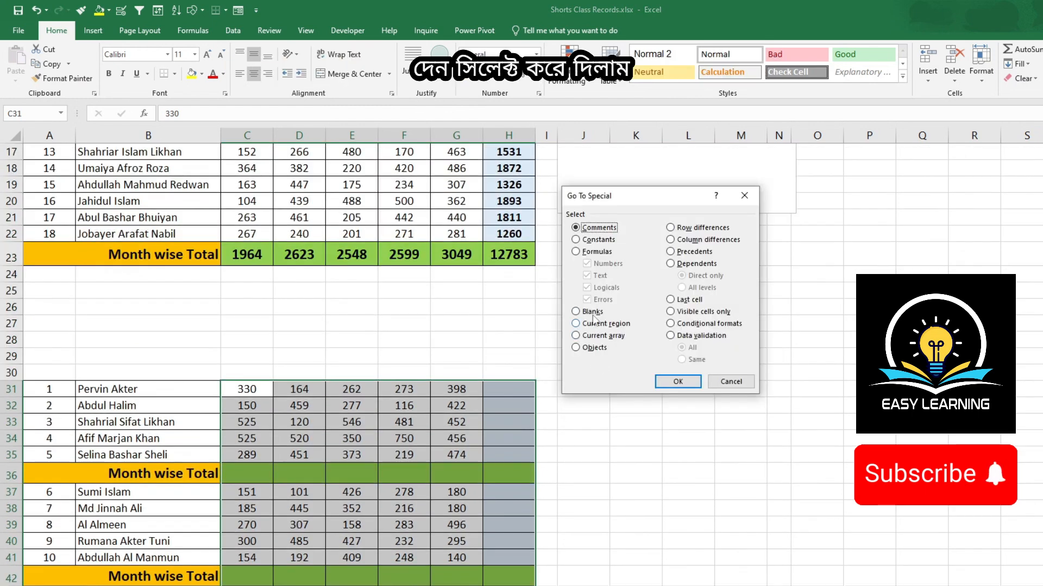
click(592, 313)
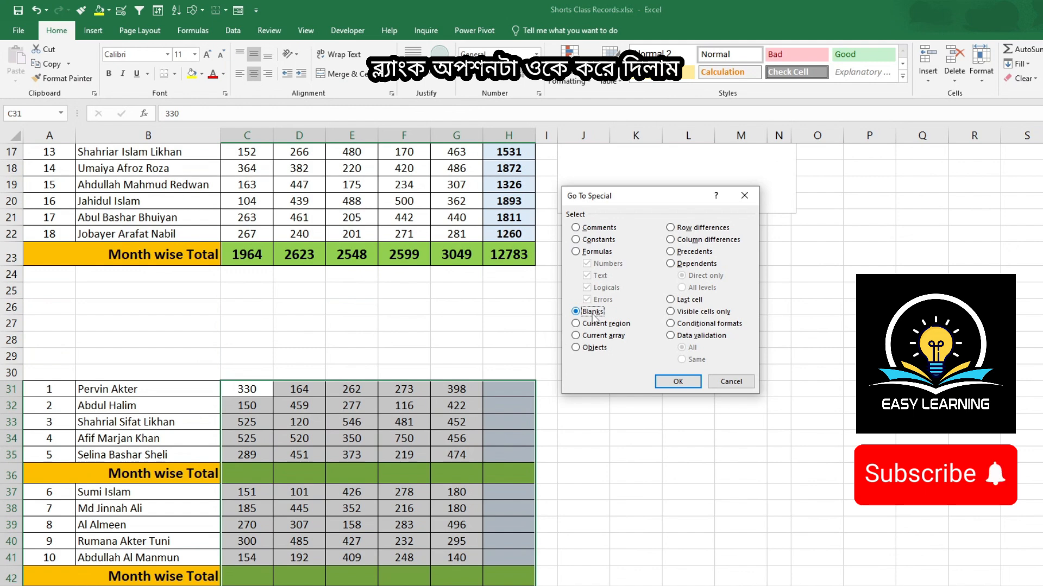
click(677, 382)
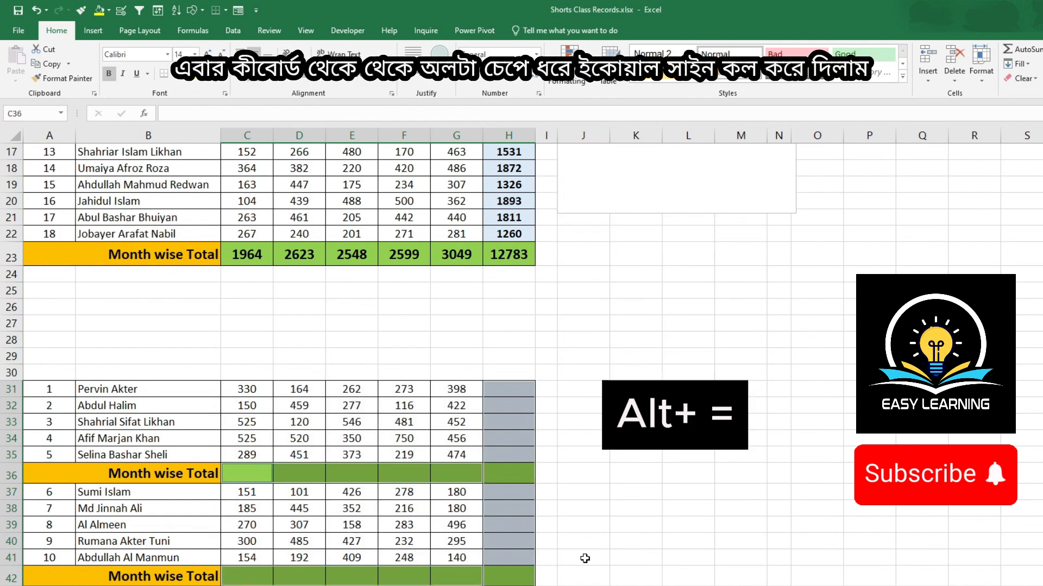
key(alt+equal)
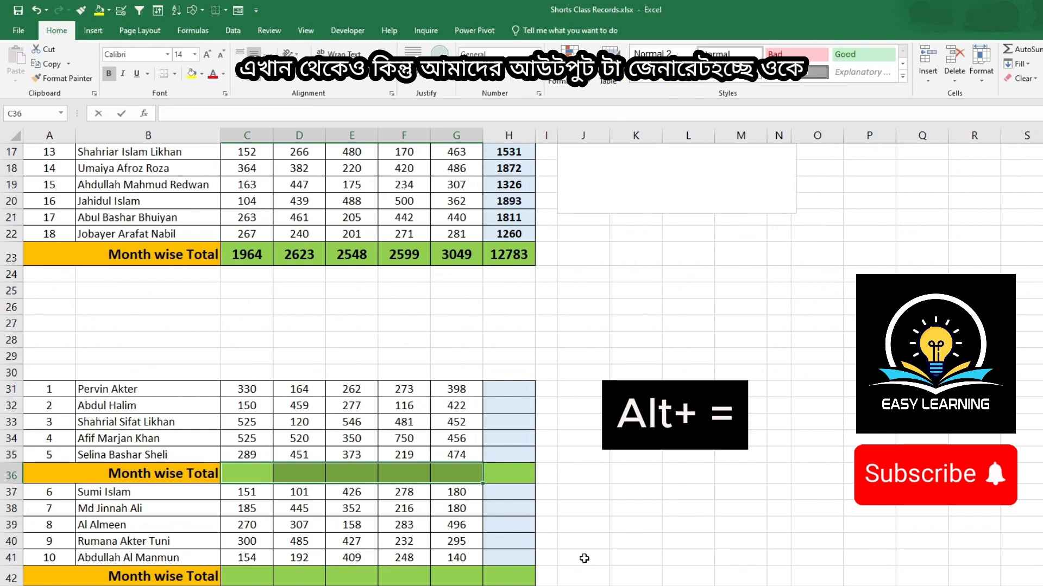
Step: Scroll through the sheet to review the inserted totals in every table
scroll(584, 558, down, 16)
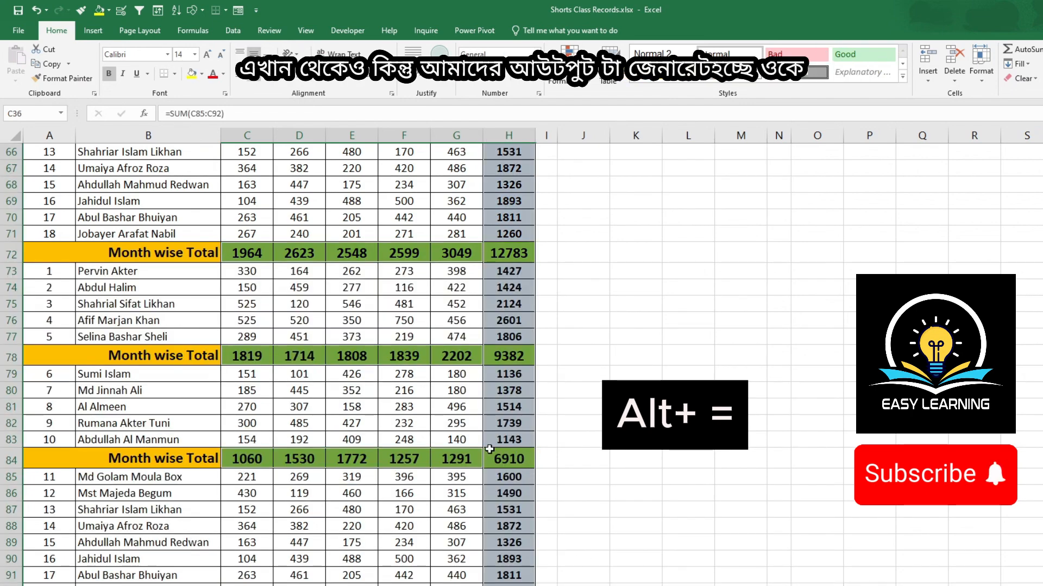
scroll(490, 449, up, 1)
scroll(486, 443, down, 3)
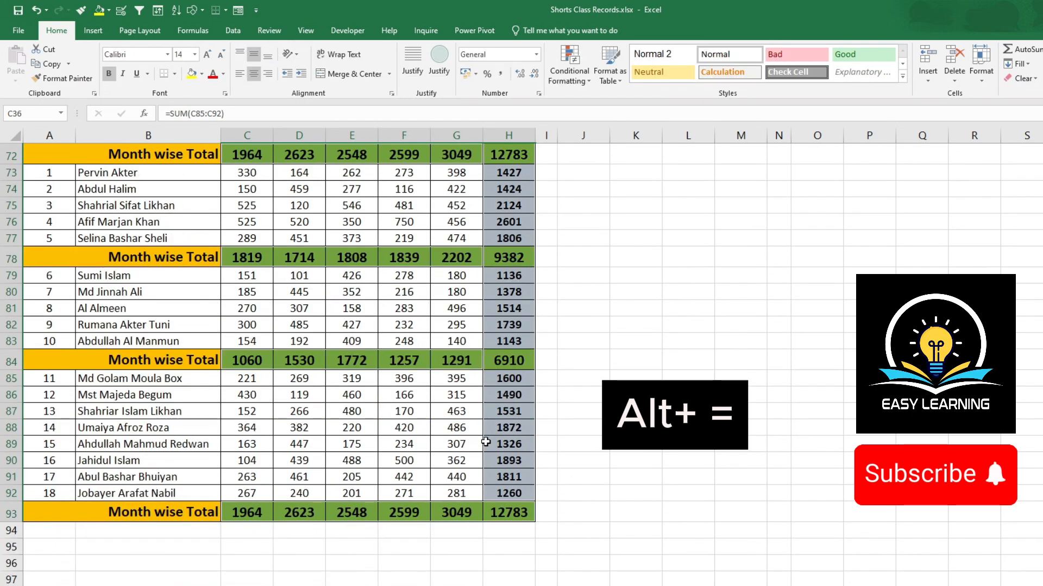
scroll(486, 441, up, 15)
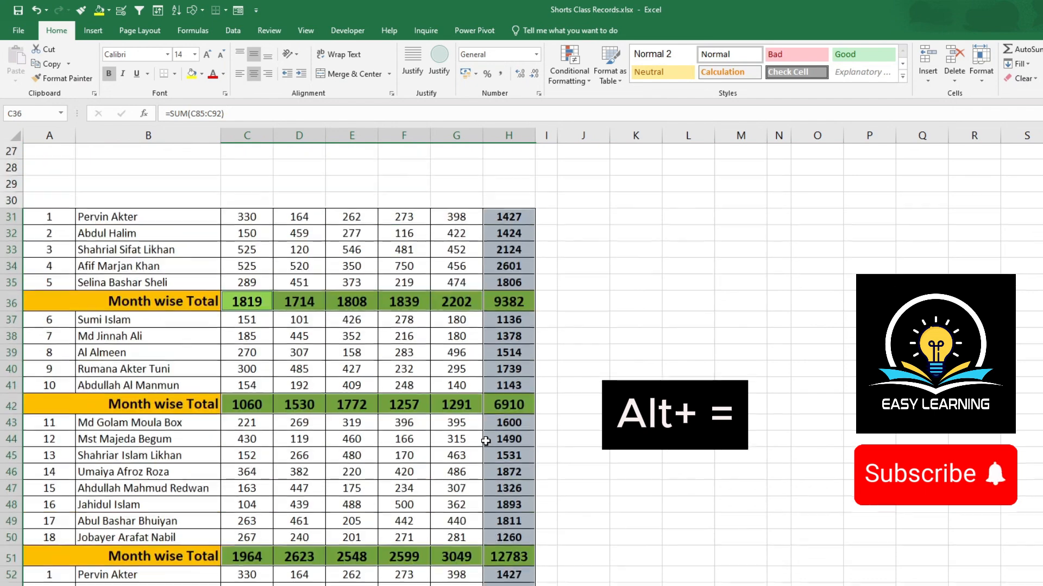
scroll(486, 442, up, 9)
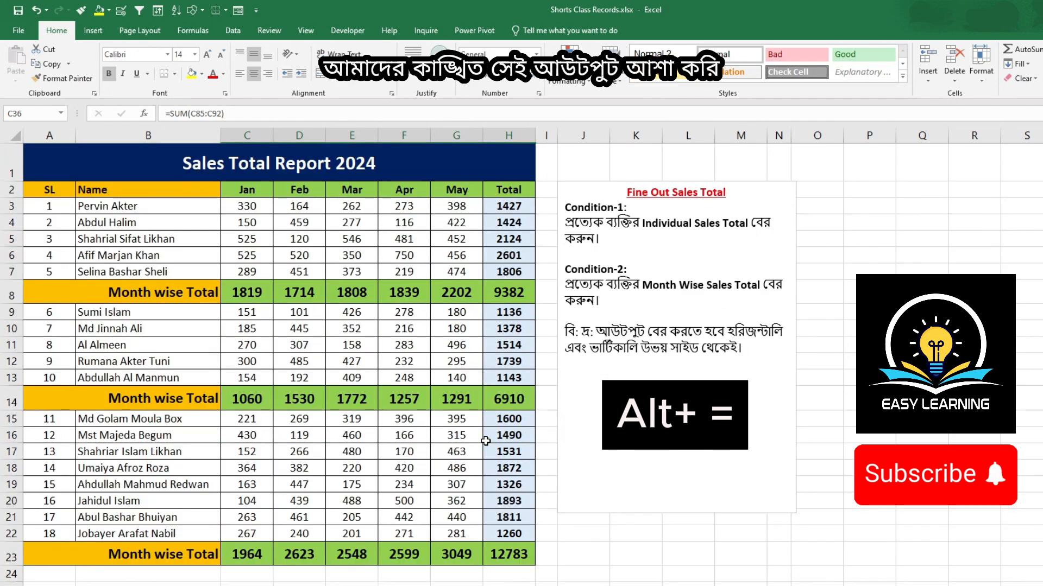